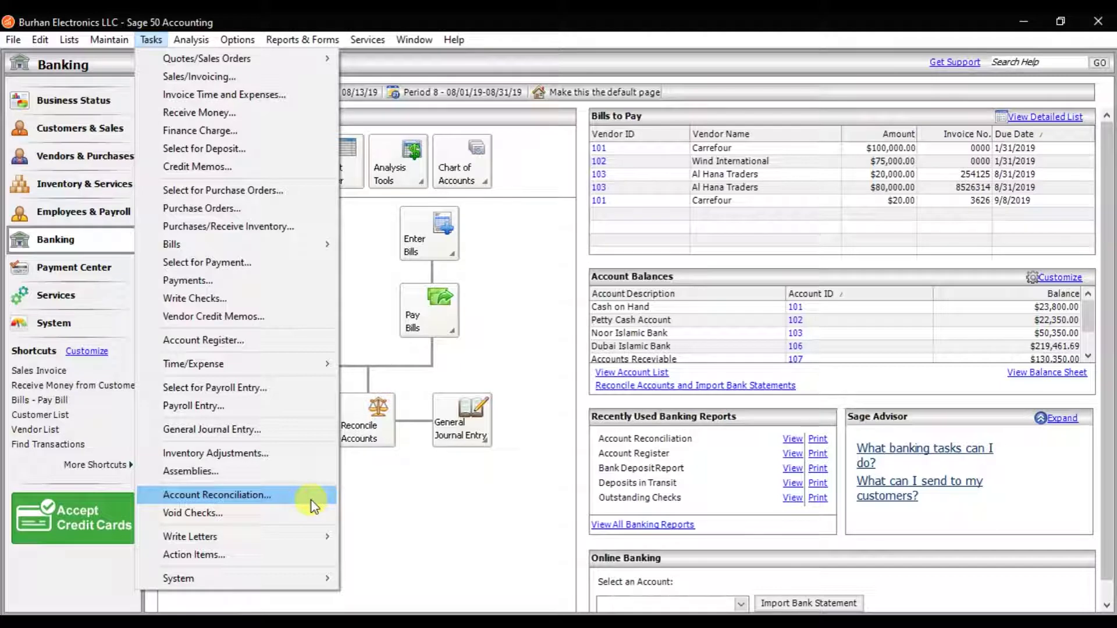
- Open the General Ledger report from the general ledger reports
{"action": "mouse_move", "coordinate": [324, 46]}
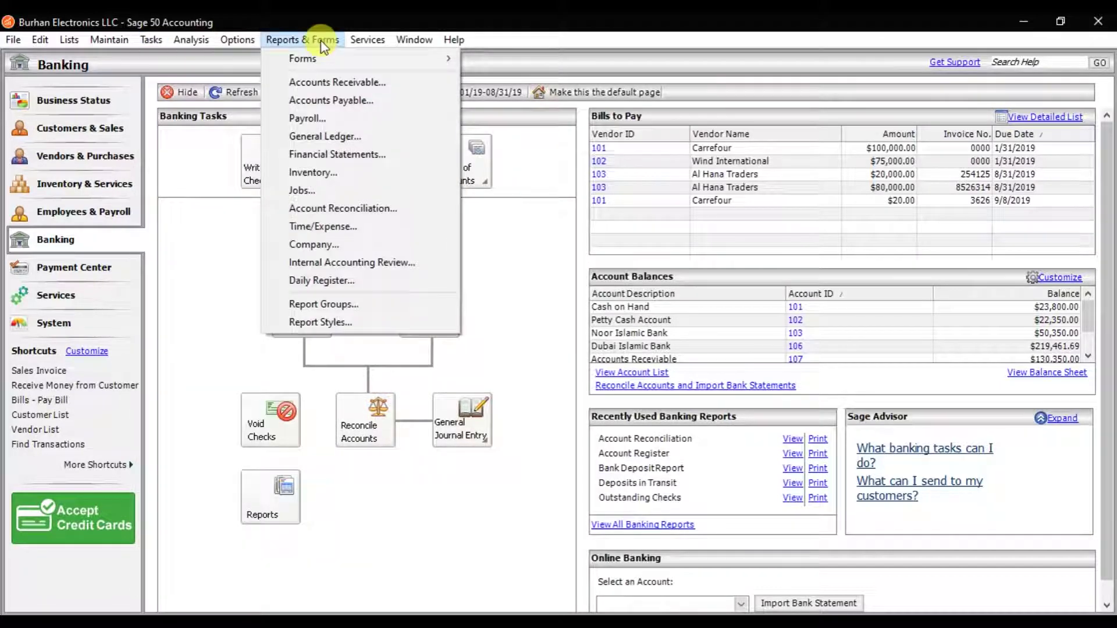
{"action": "left_click", "coordinate": [331, 139]}
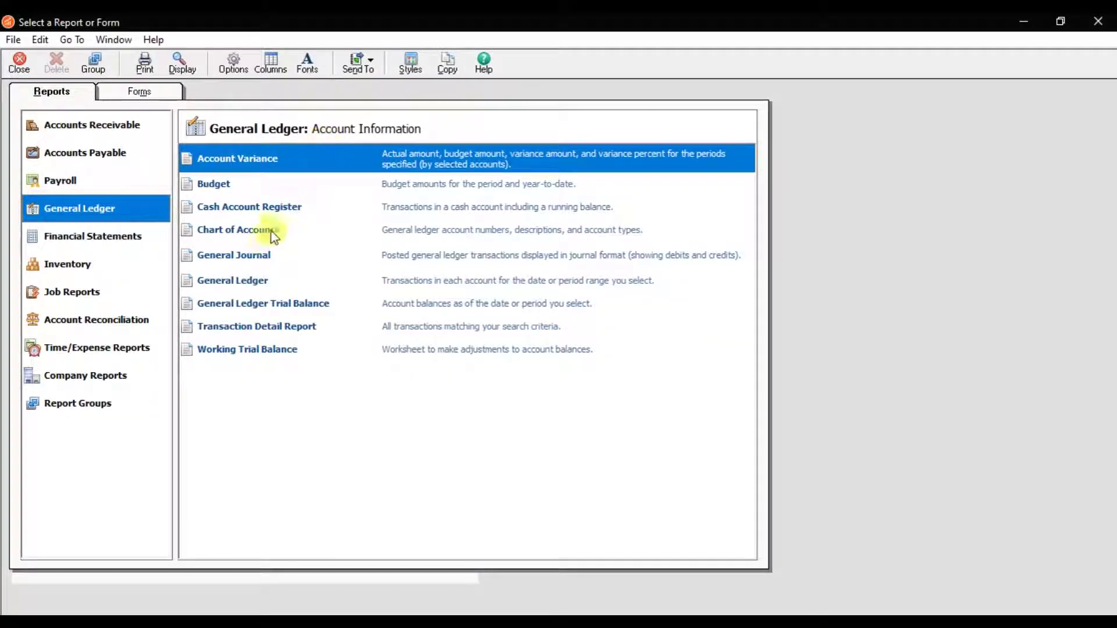
{"action": "left_click", "coordinate": [256, 282]}
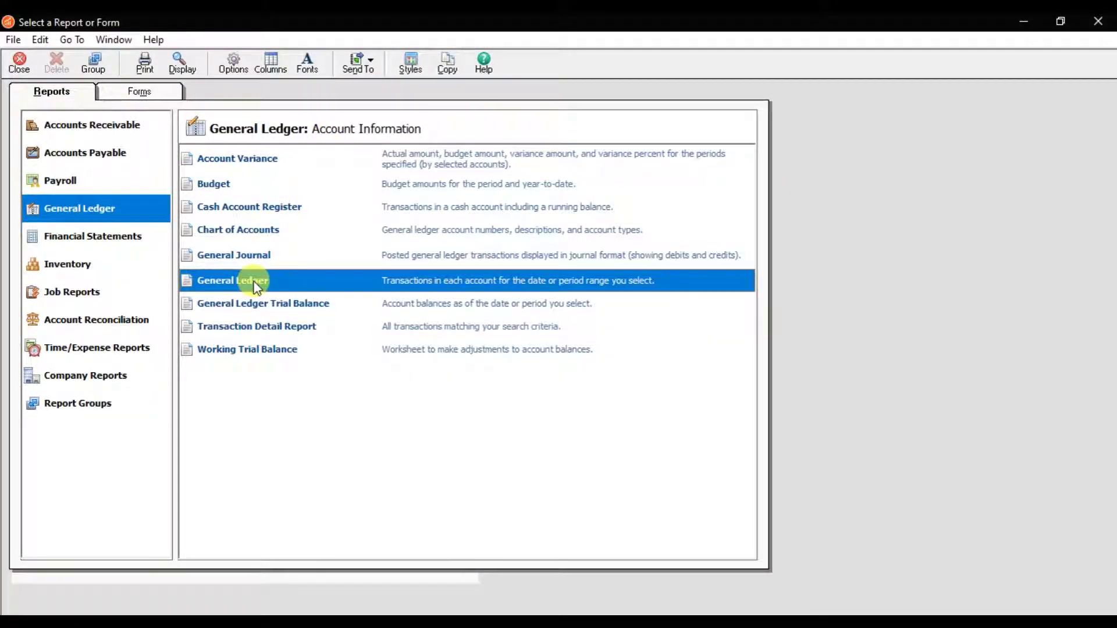
{"action": "double_click", "coordinate": [256, 282]}
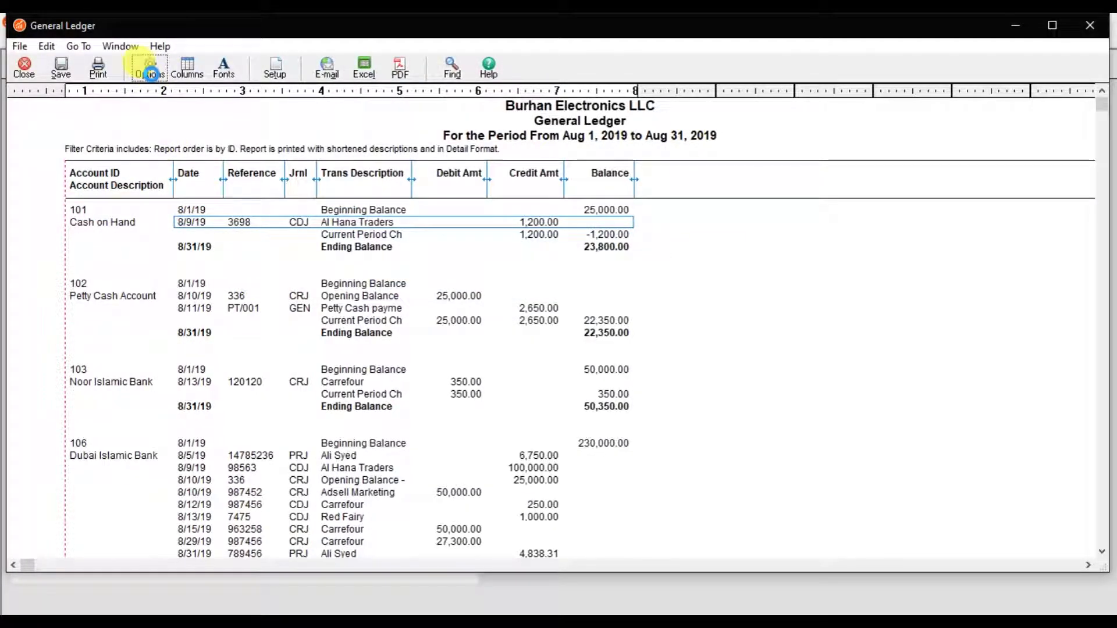
- Set the General Ledger report's date range to run from Jan 1, 2019 to Aug 31, 2019
{"action": "left_click", "coordinate": [150, 74]}
{"action": "left_click", "coordinate": [188, 144]}
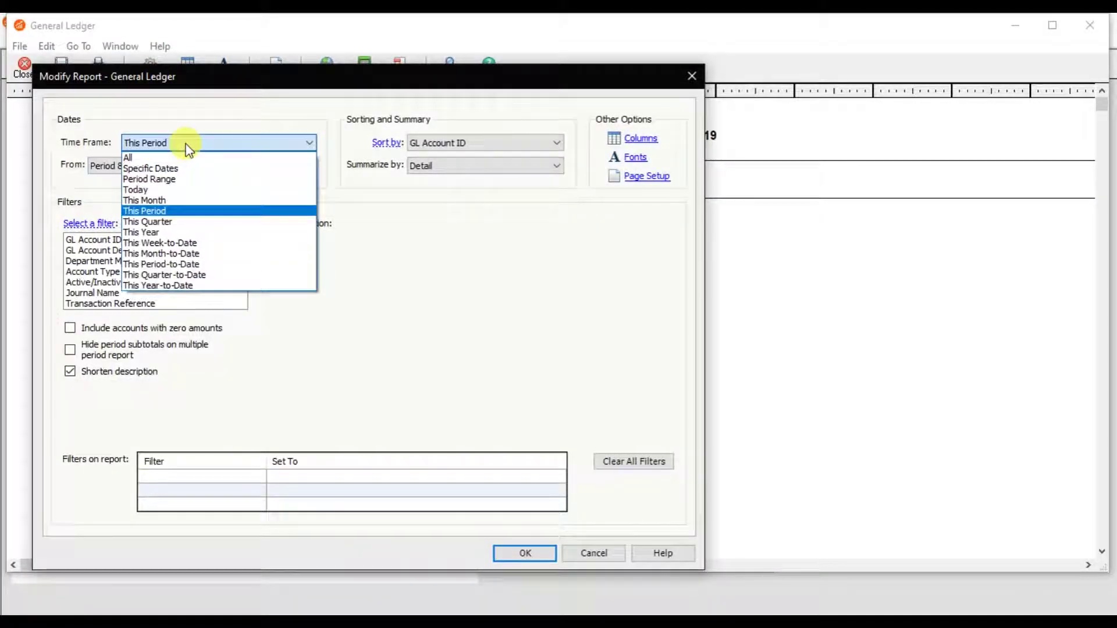
{"action": "left_click", "coordinate": [189, 285]}
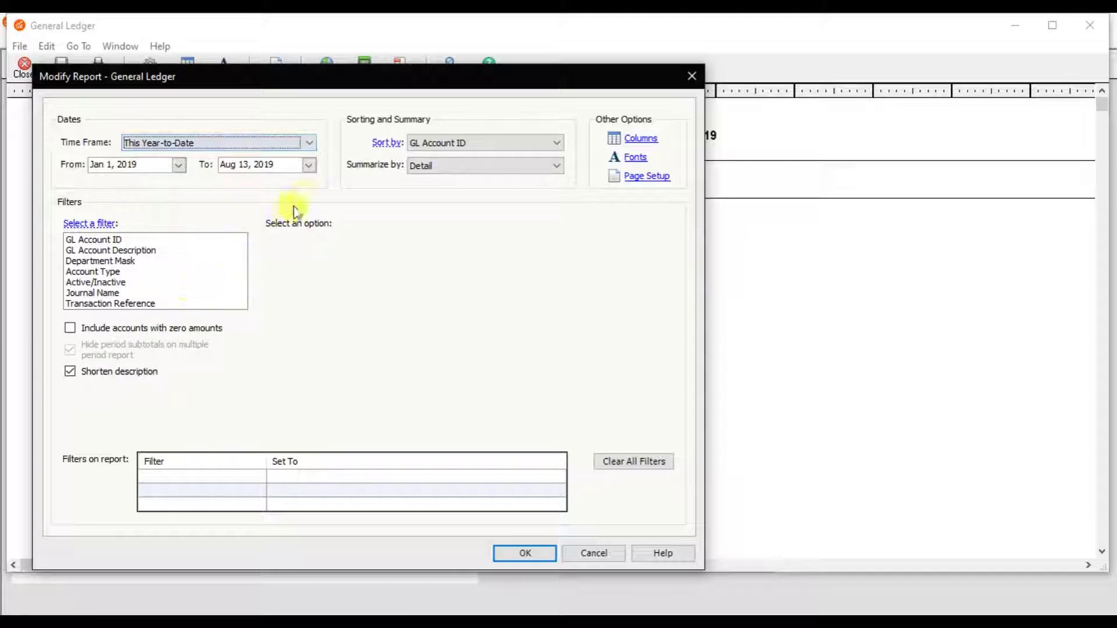
{"action": "left_click", "coordinate": [309, 164]}
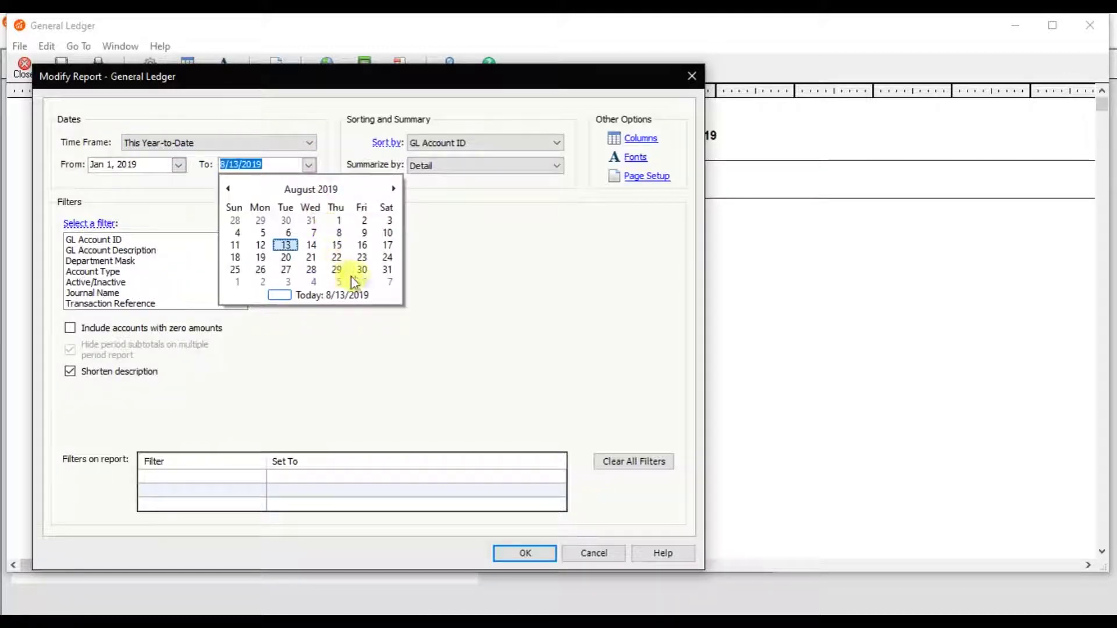
{"action": "left_click", "coordinate": [387, 271]}
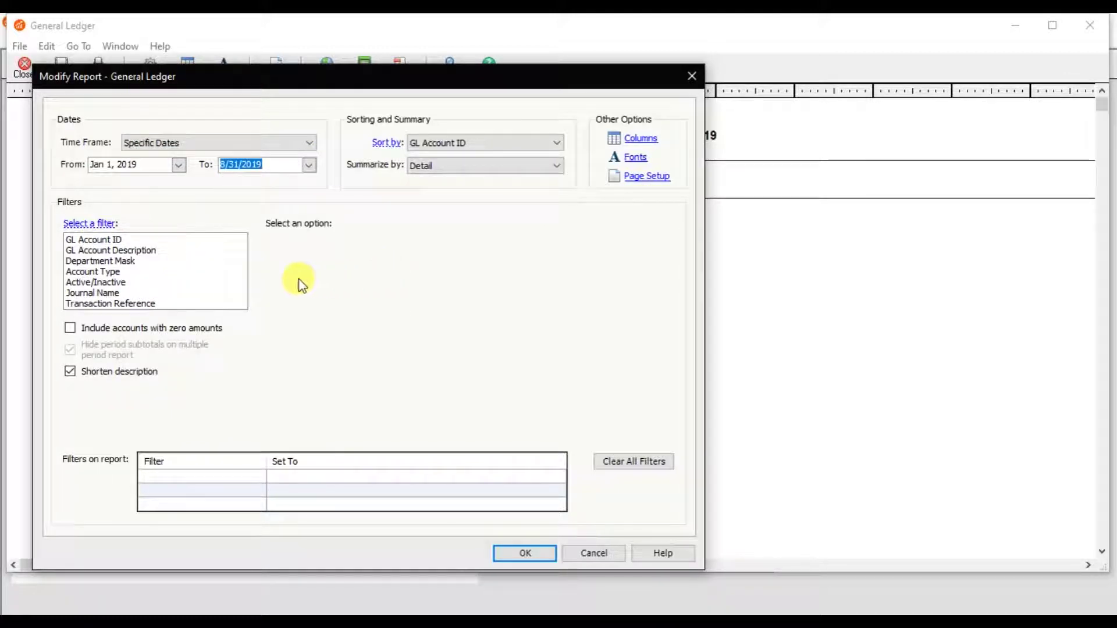
- Filter the report by GL Account ID to account 101, Cash on Hand, and display it
{"action": "left_click", "coordinate": [118, 240]}
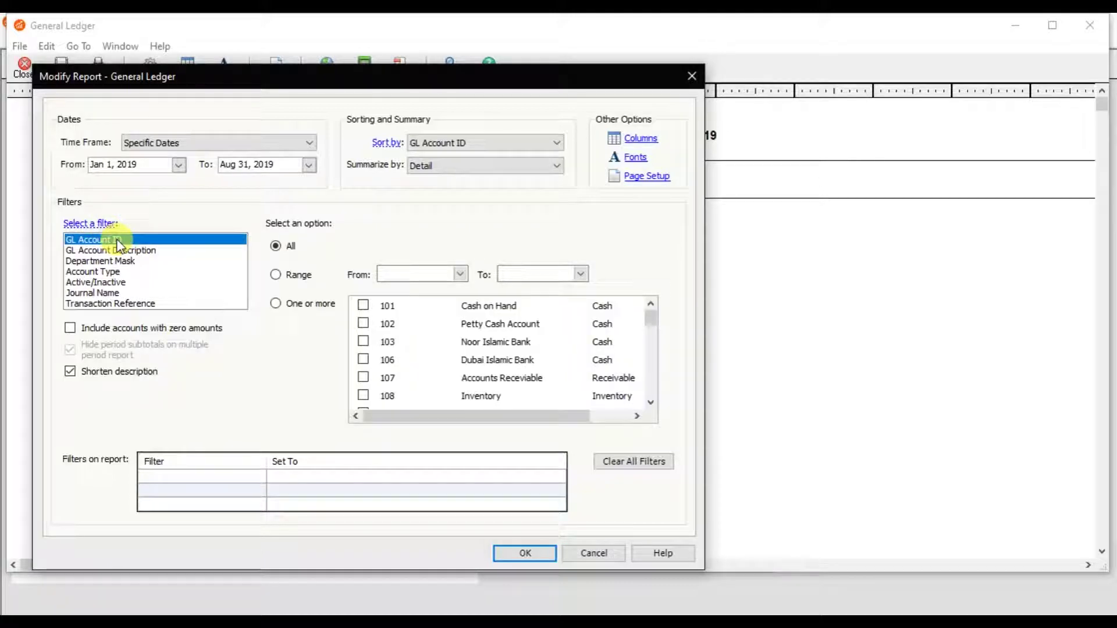
{"action": "left_click", "coordinate": [364, 306]}
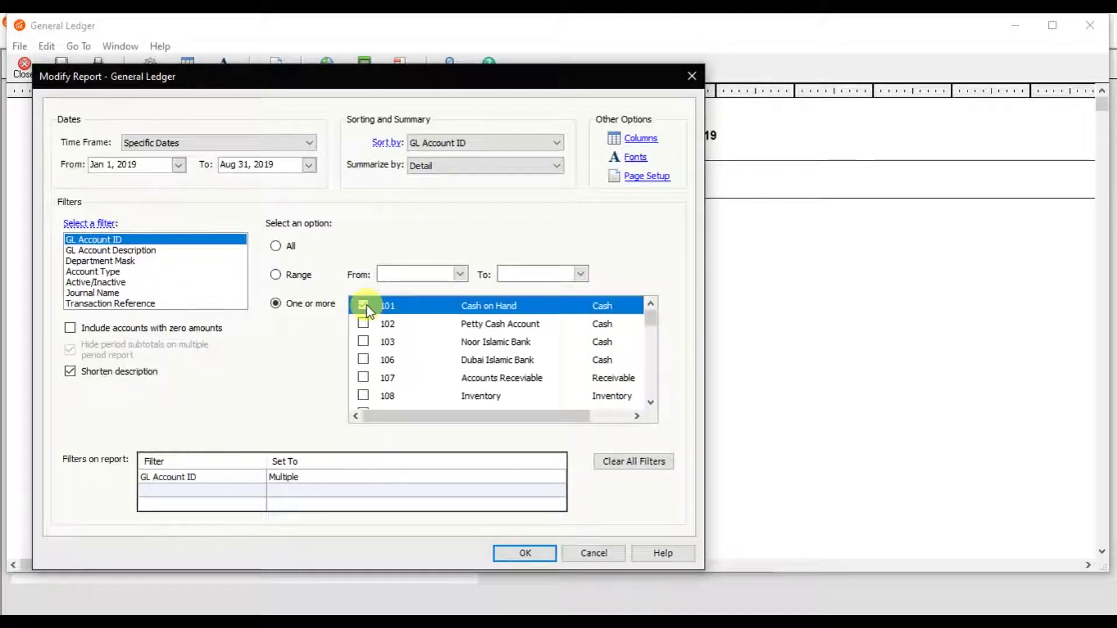
{"action": "left_click", "coordinate": [525, 553]}
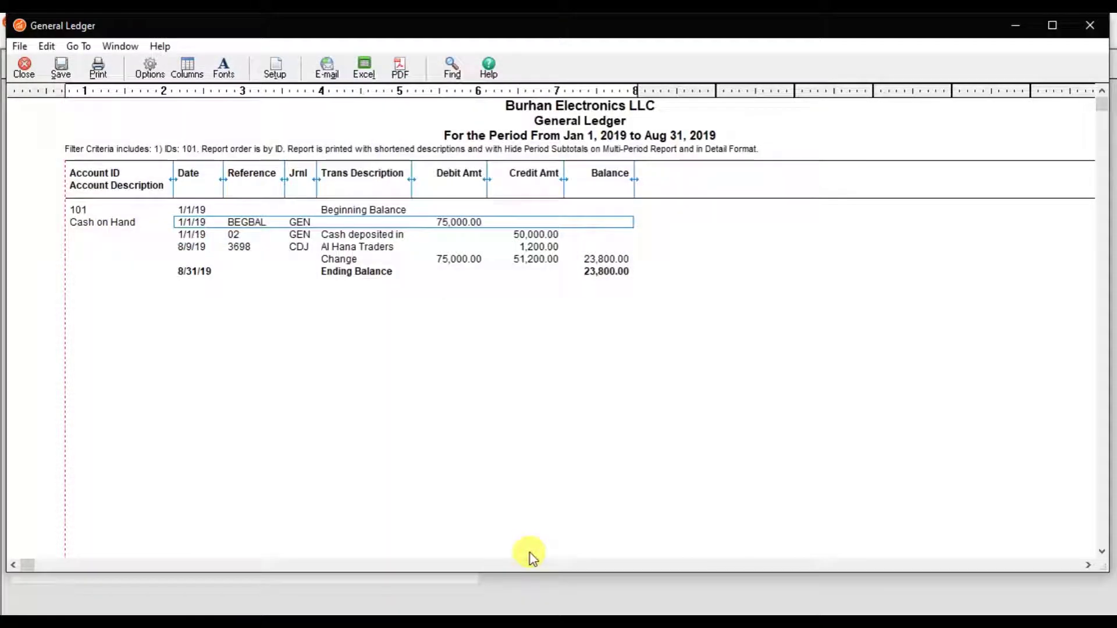
- Widen the Trans Description column until the full descriptions fit, and examine the Cash on Hand transactions
{"action": "left_click_drag", "start_coordinate": [409, 180], "coordinate": [498, 180]}
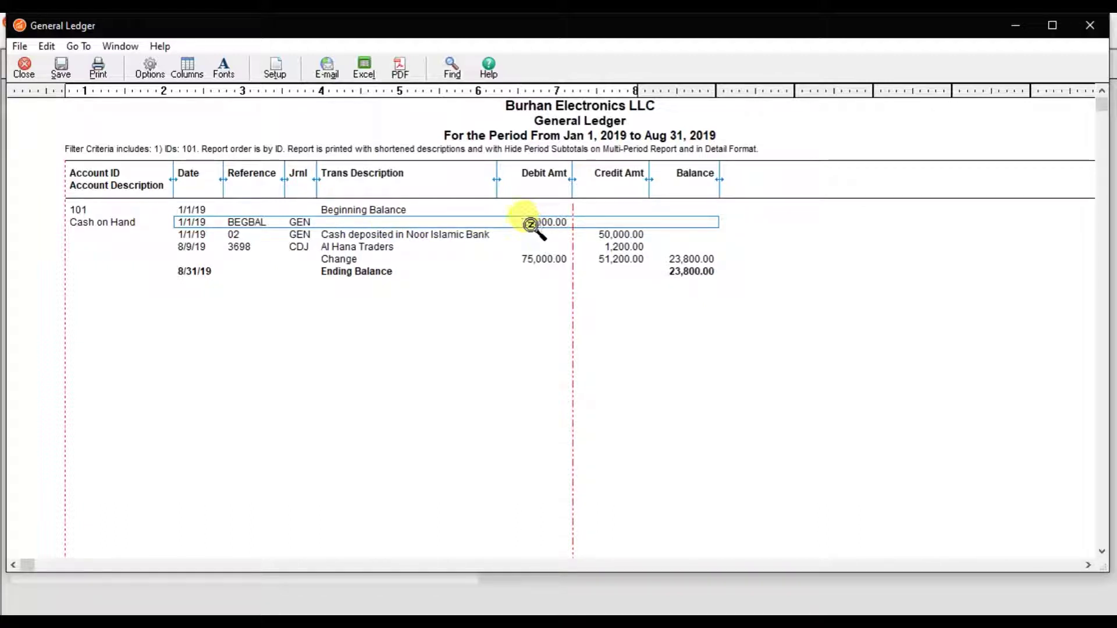
{"action": "left_click", "coordinate": [456, 236]}
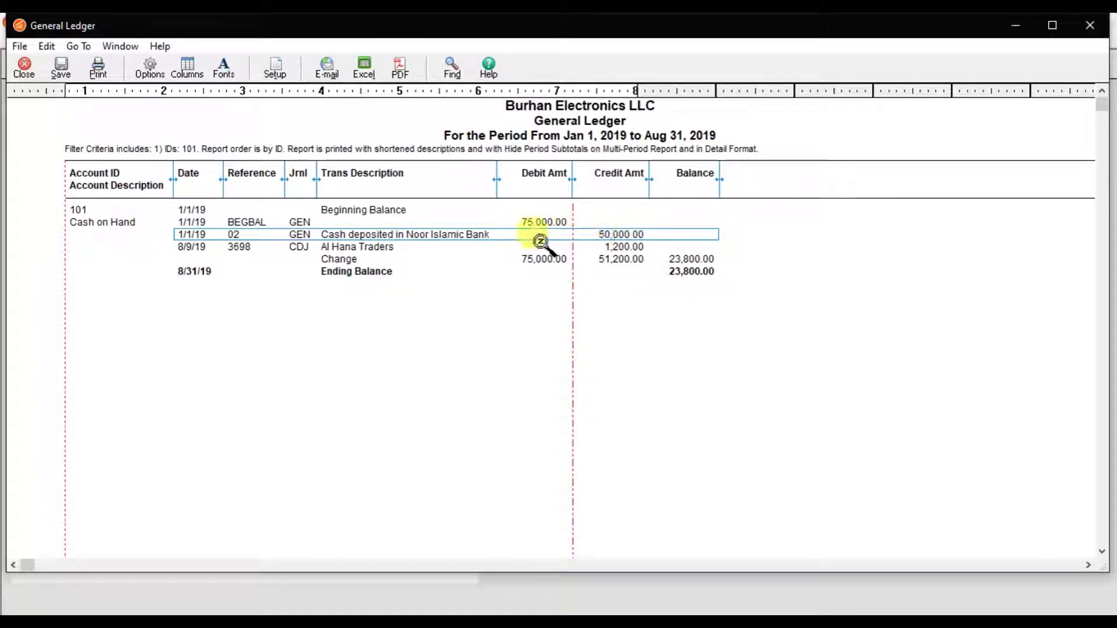
{"action": "left_click", "coordinate": [359, 248]}
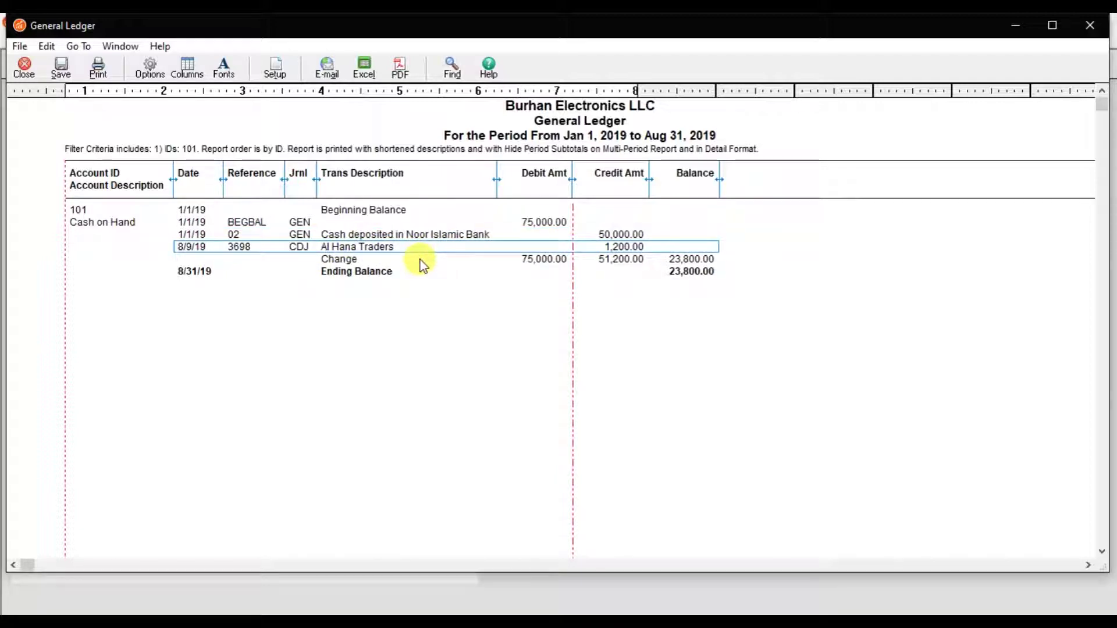
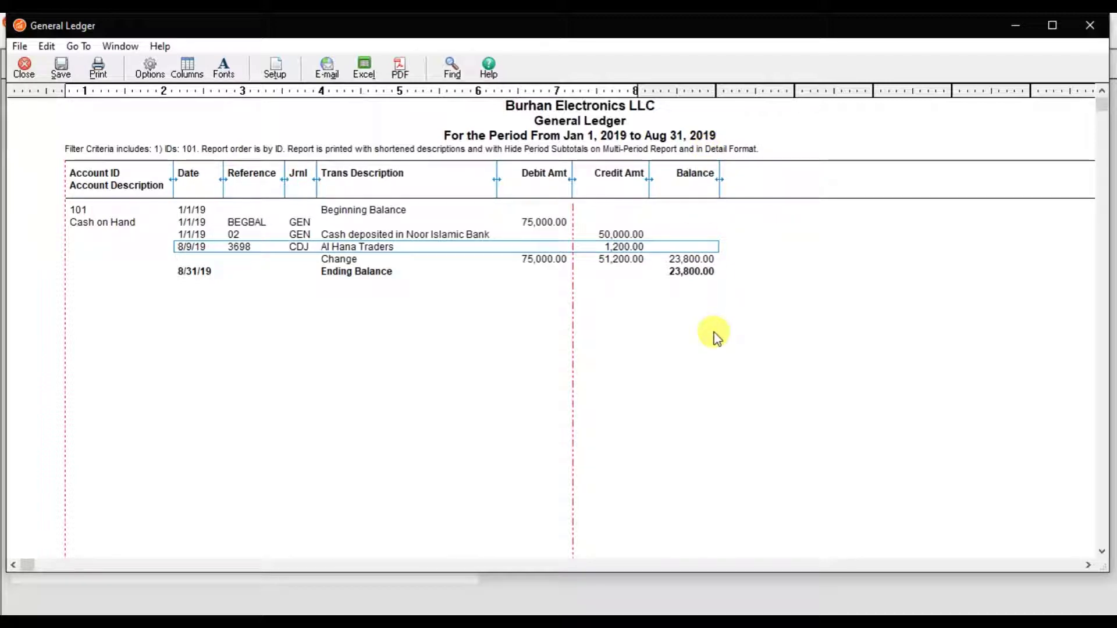
- Leave the ledger report and report selection, and open the Account Reconciliation task
{"action": "left_click", "coordinate": [1016, 25]}
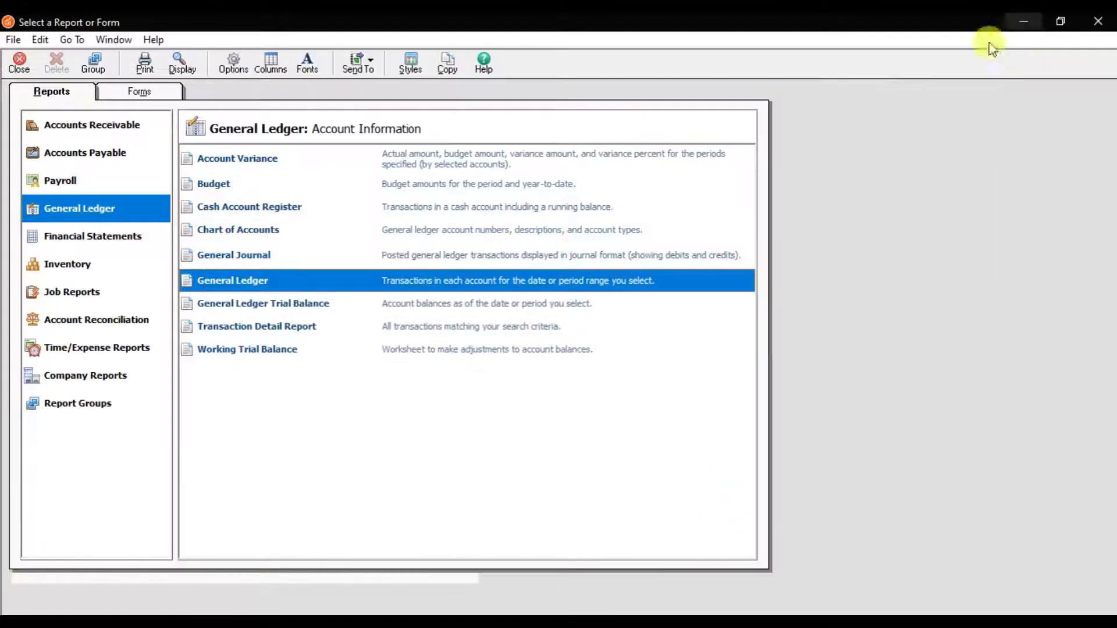
{"action": "left_click", "coordinate": [1097, 22]}
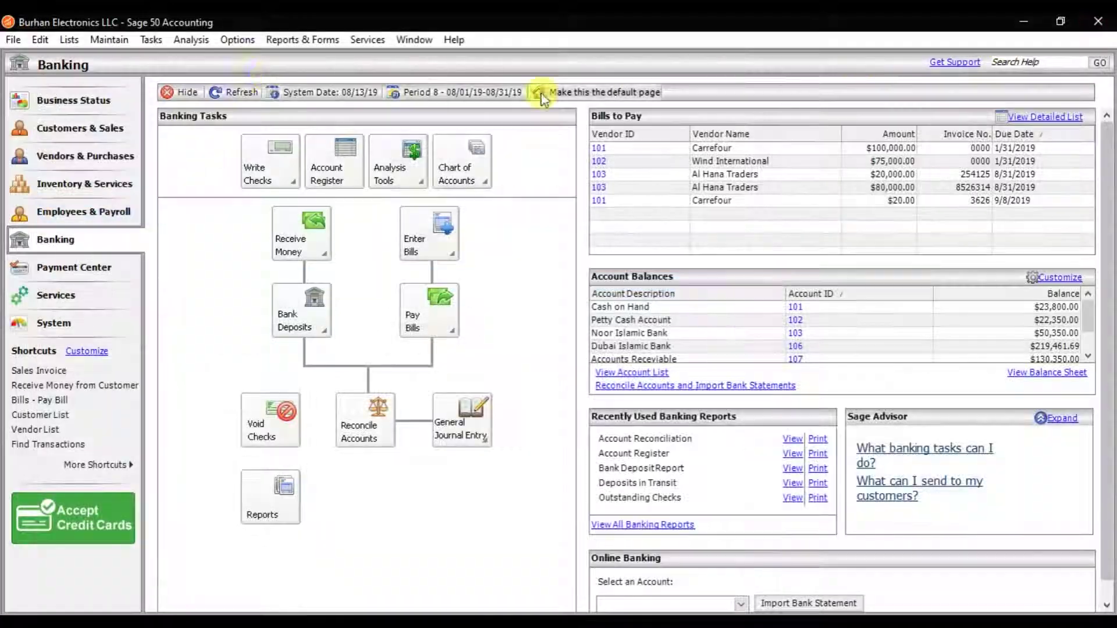
{"action": "left_click", "coordinate": [151, 40]}
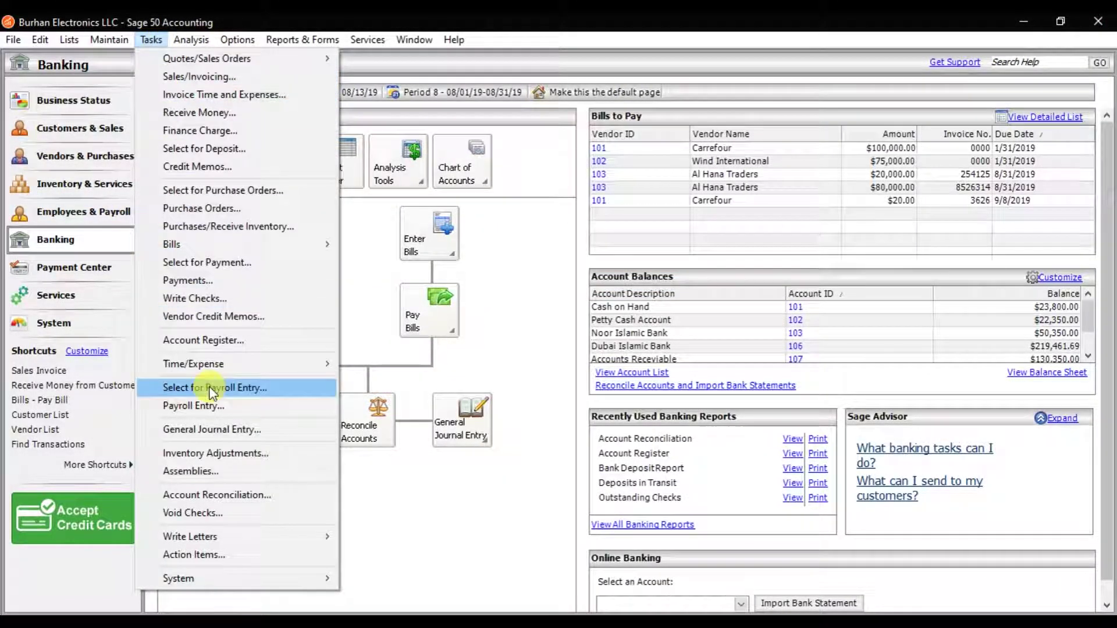
{"action": "left_click", "coordinate": [268, 493]}
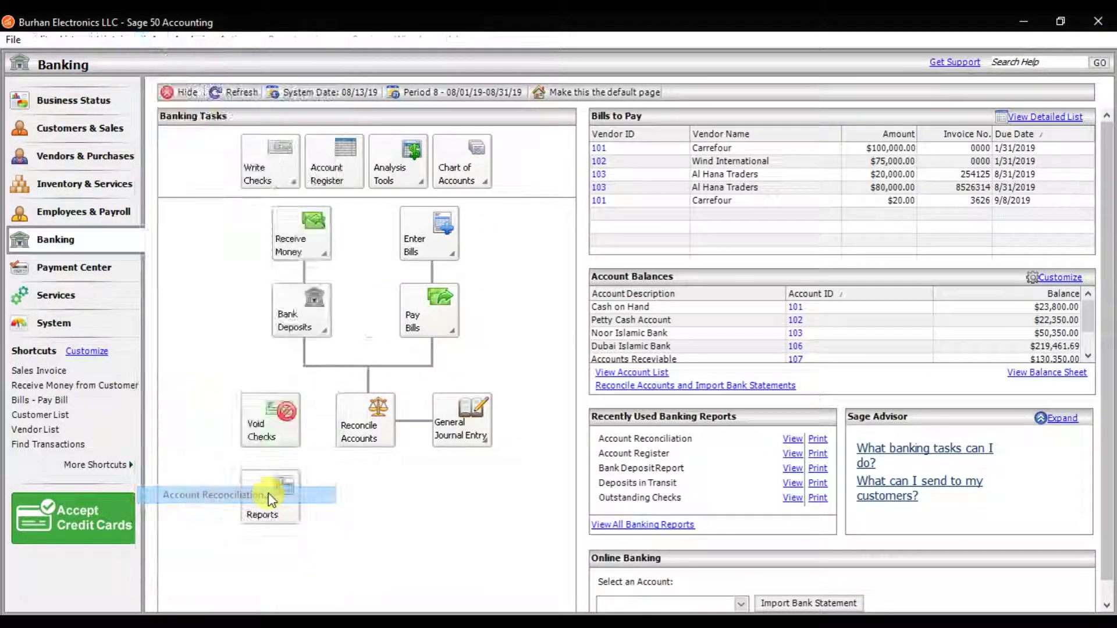
{"action": "left_click", "coordinate": [743, 81]}
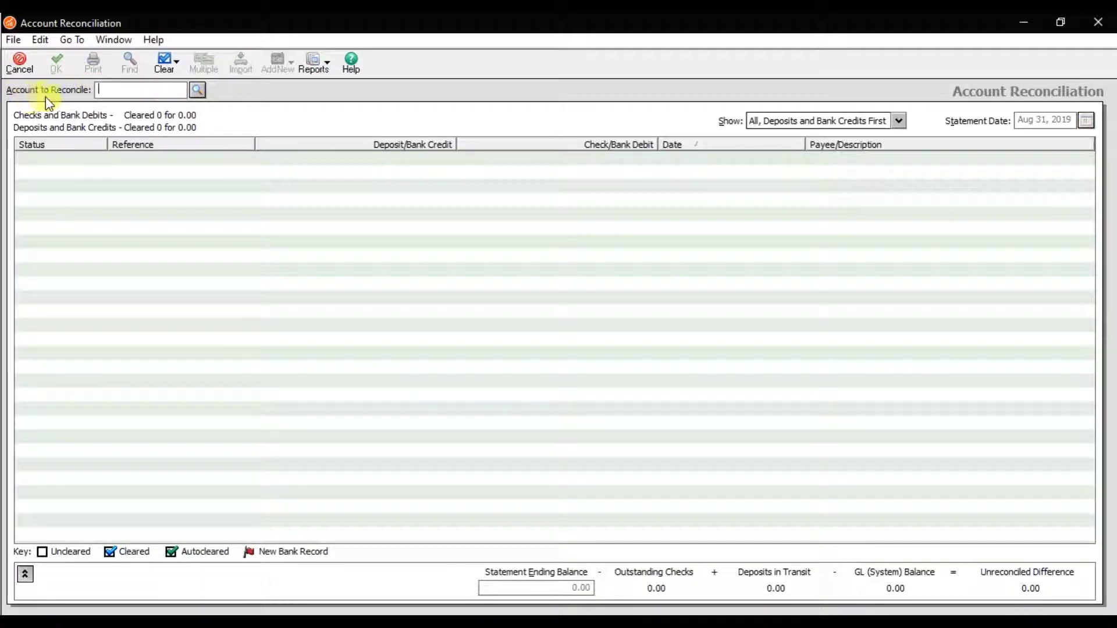
- Choose account 101, Cash on Hand, as the account to reconcile and set the transaction list to show All
{"action": "left_click", "coordinate": [198, 92]}
{"action": "double_click", "coordinate": [214, 107]}
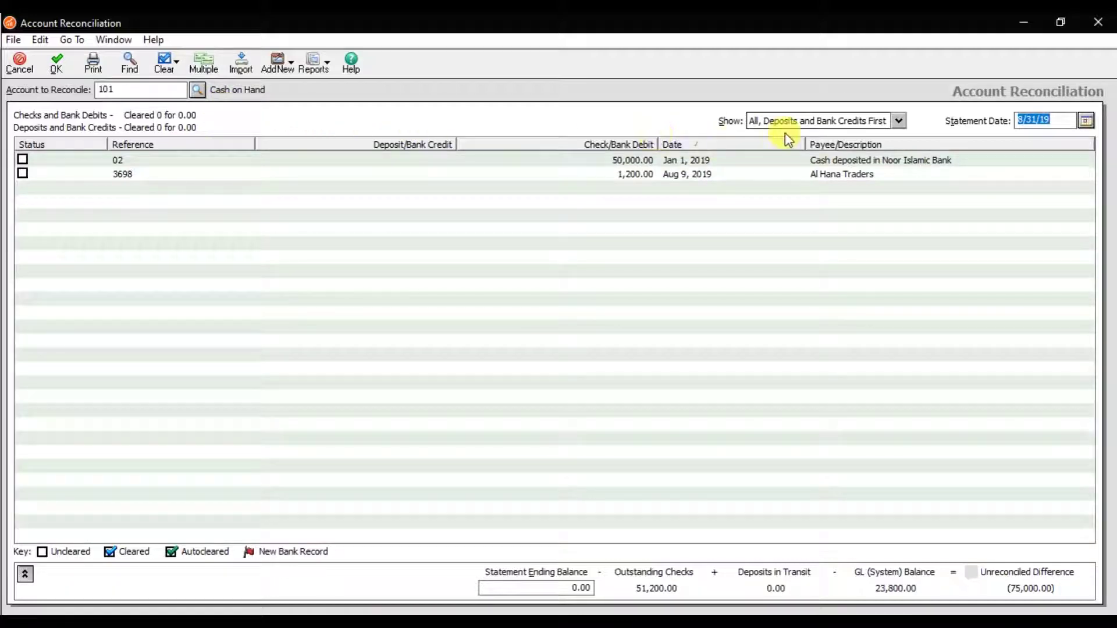
{"action": "left_click", "coordinate": [771, 126]}
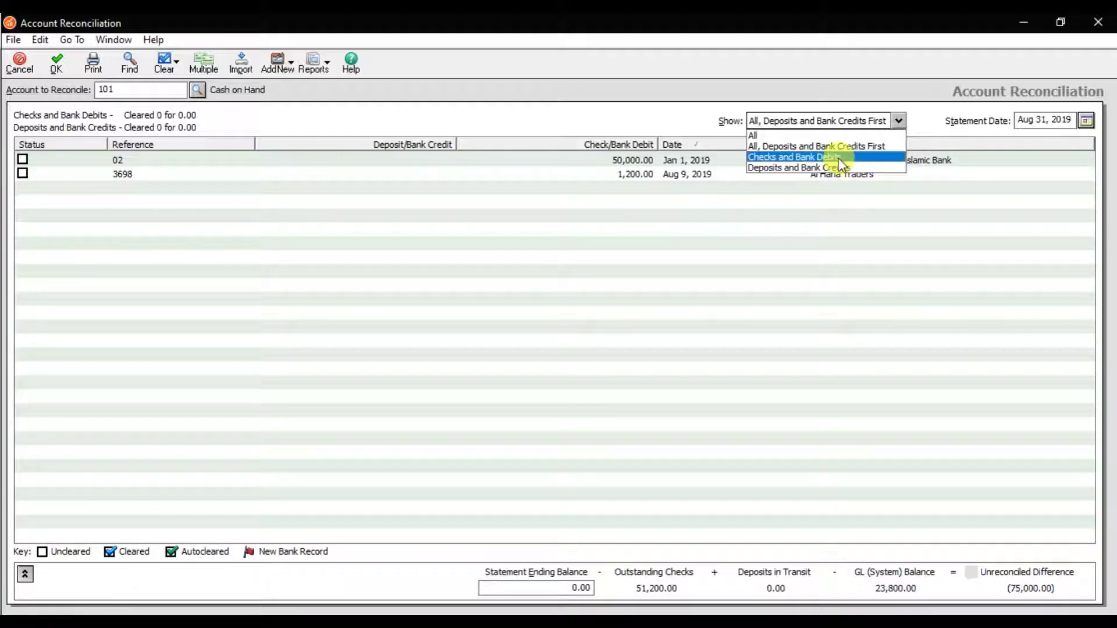
{"action": "left_click", "coordinate": [816, 137]}
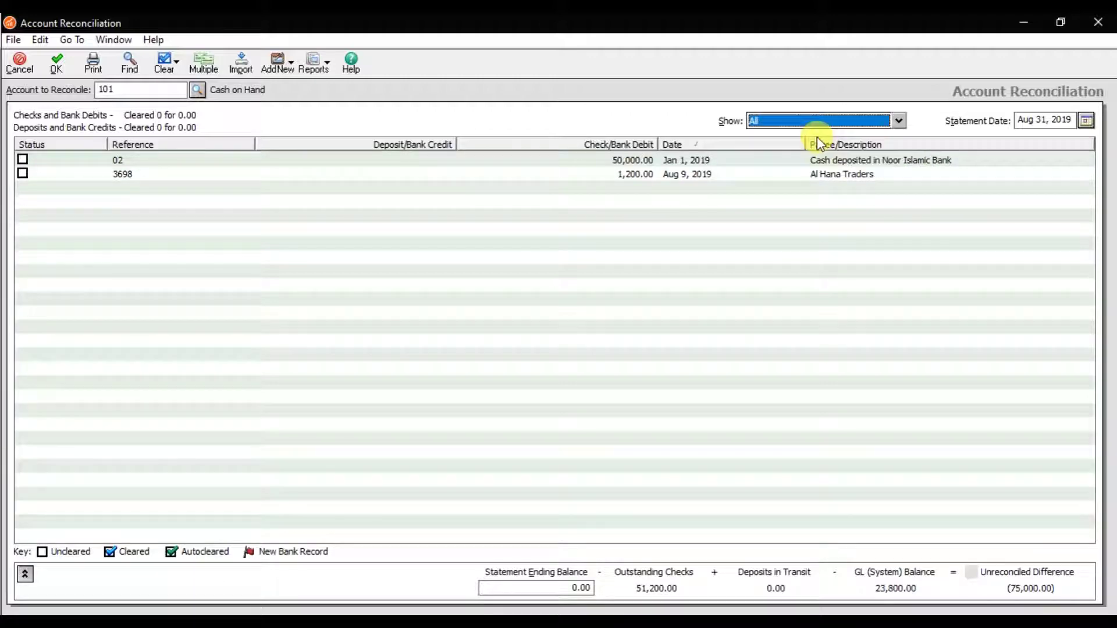
{"action": "left_click", "coordinate": [1086, 121]}
{"action": "left_click", "coordinate": [1086, 123]}
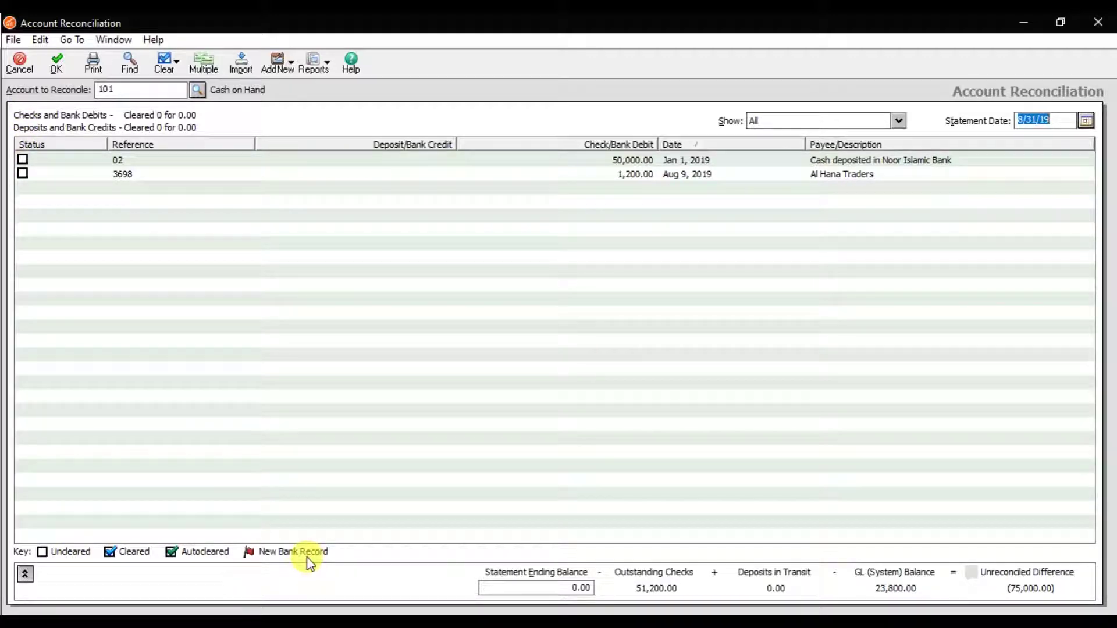
- Enter a statement ending balance of 23,800.00 and mark transactions 02 and 3698 as cleared
{"action": "left_click", "coordinate": [569, 590]}
{"action": "type", "text": "23,"}
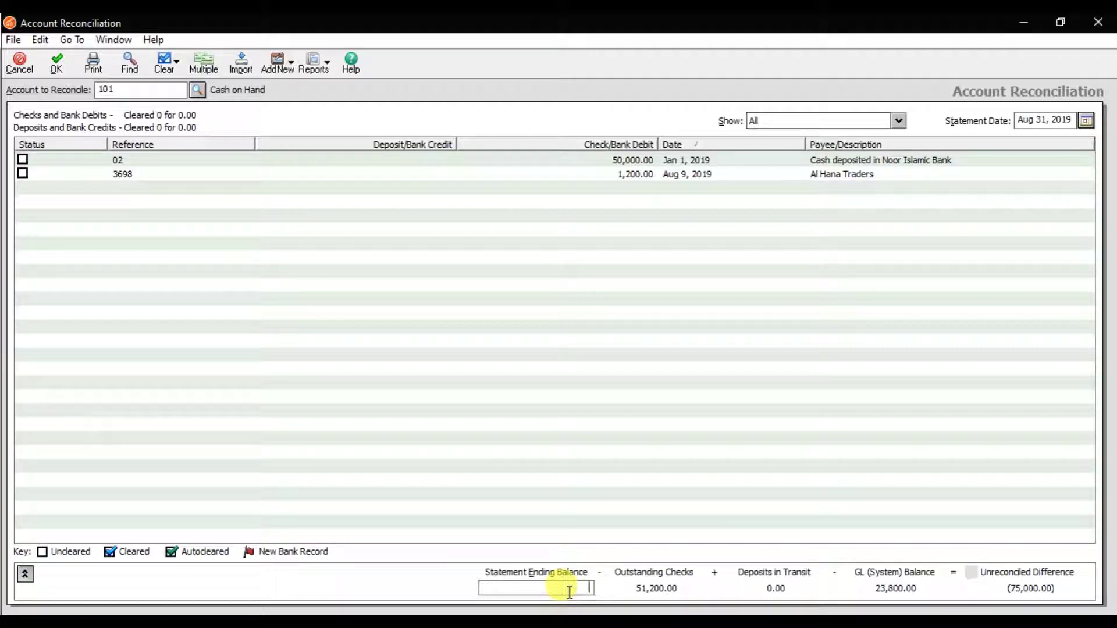
{"action": "type", "text": "800"}
{"action": "key", "text": "Tab"}
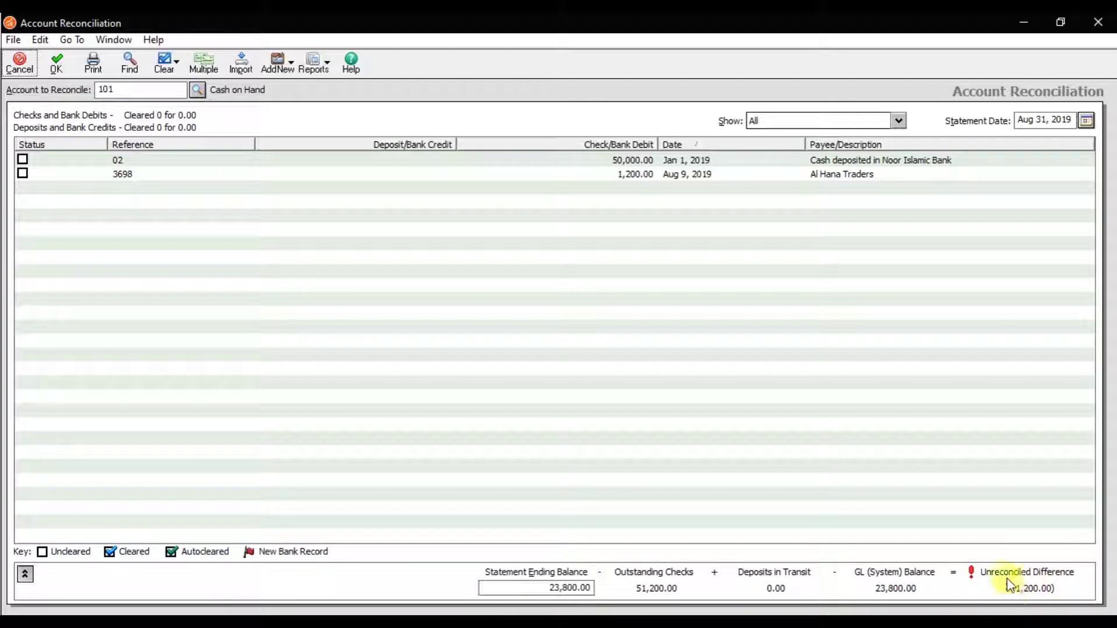
{"action": "left_click", "coordinate": [24, 161]}
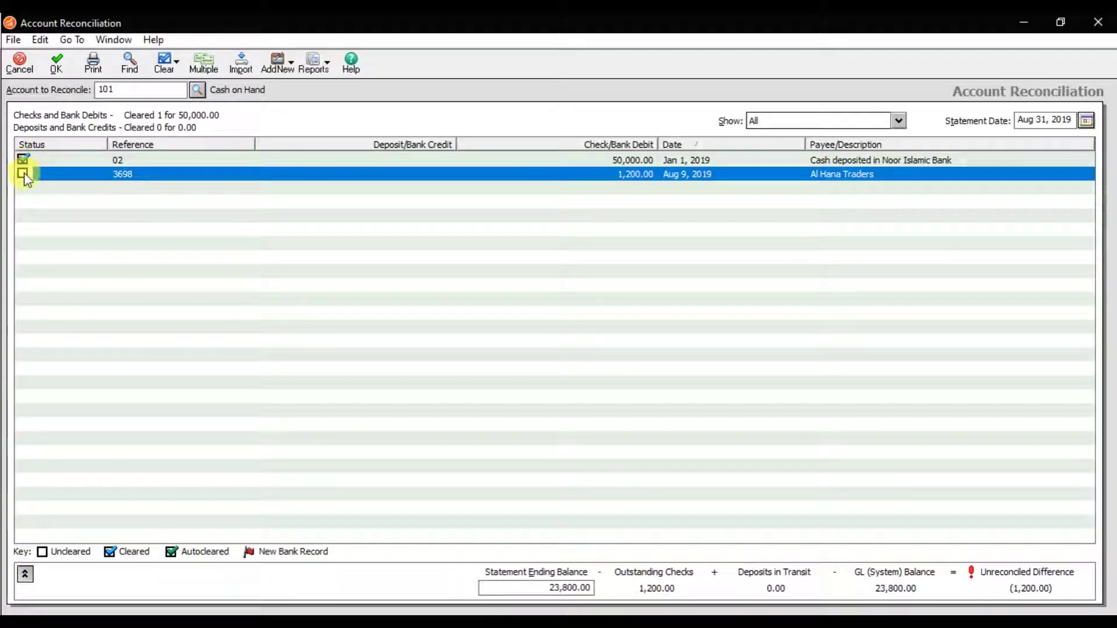
{"action": "left_click", "coordinate": [23, 173]}
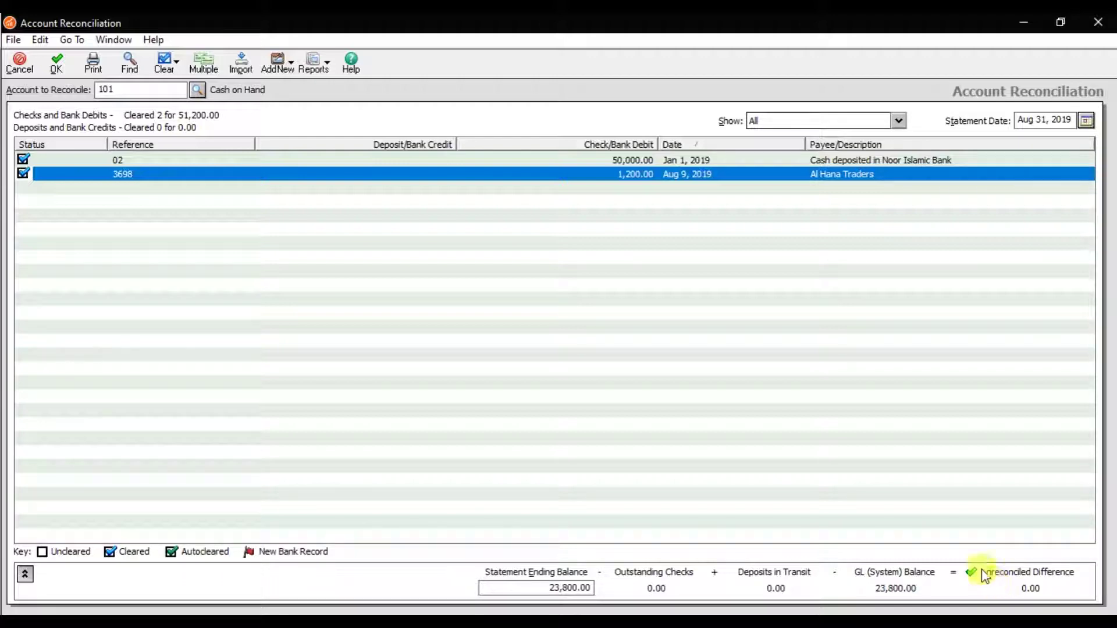
- Expand the reconciliation summary and examine the Interest Income and Service Charges fields
{"action": "left_click", "coordinate": [25, 574]}
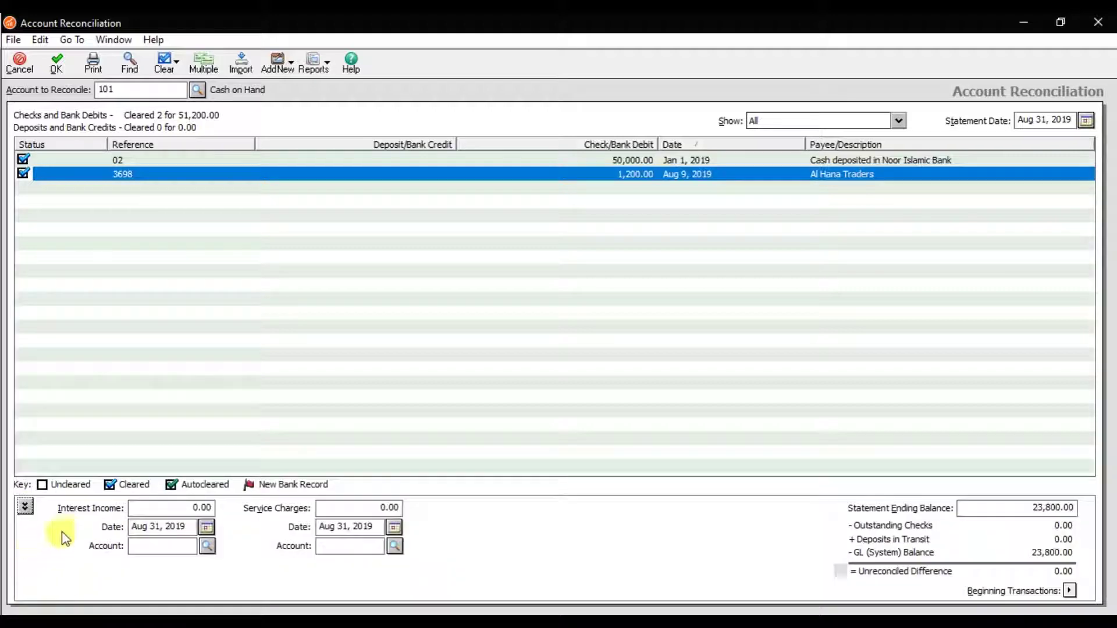
{"action": "left_click", "coordinate": [139, 508]}
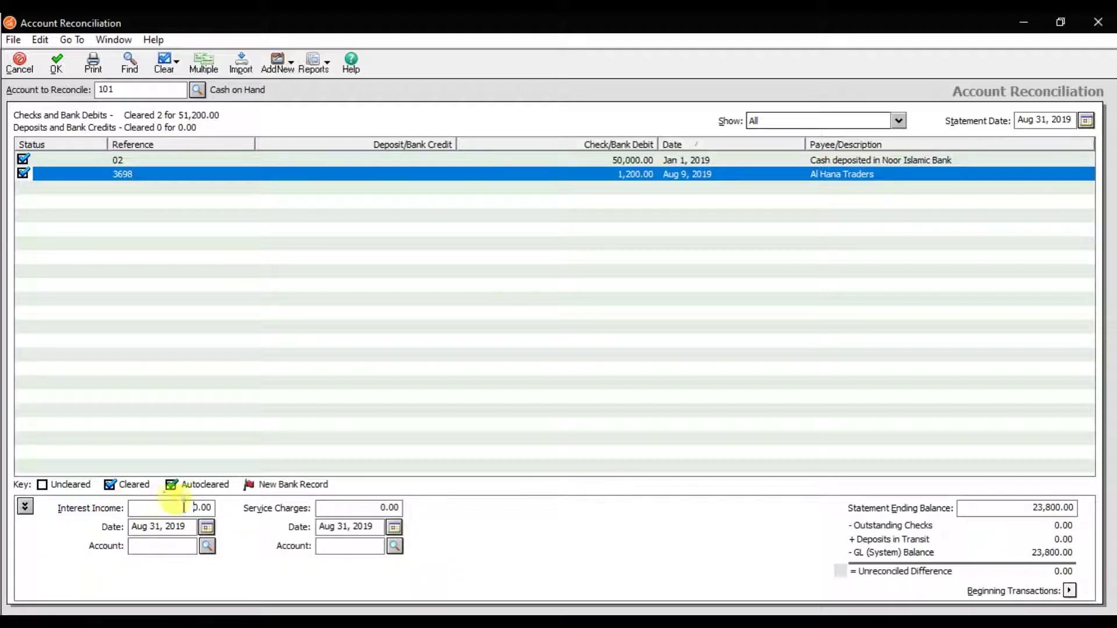
{"action": "left_click_drag", "start_coordinate": [378, 506], "coordinate": [400, 507]}
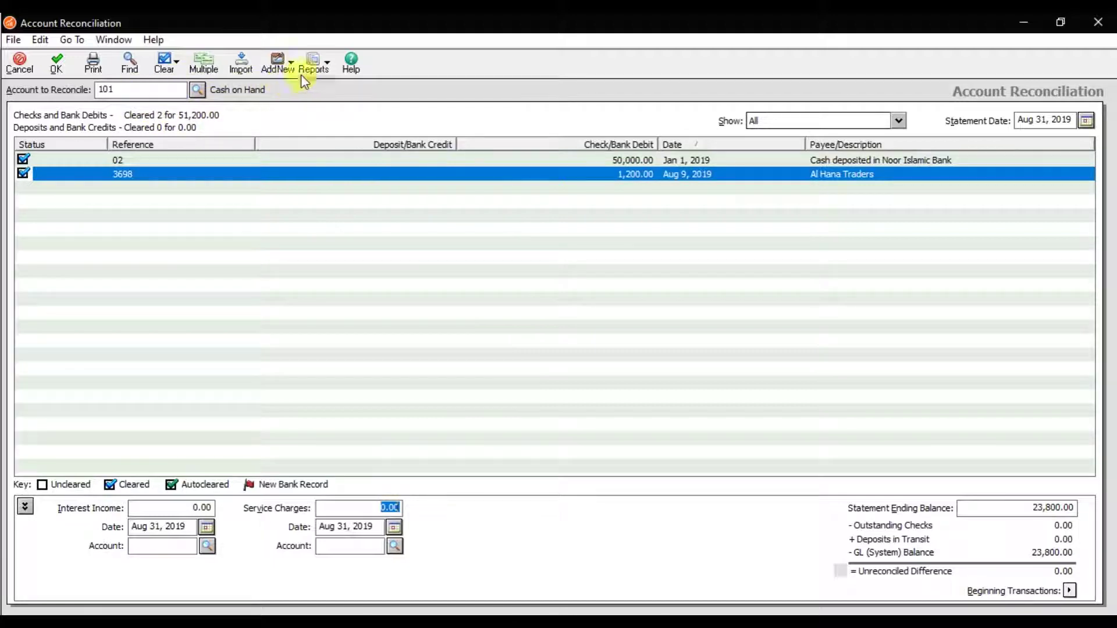
- Open the Account Reconciliation report for Cash on Hand and review its lines down to the ending GL balance
{"action": "left_click", "coordinate": [320, 69]}
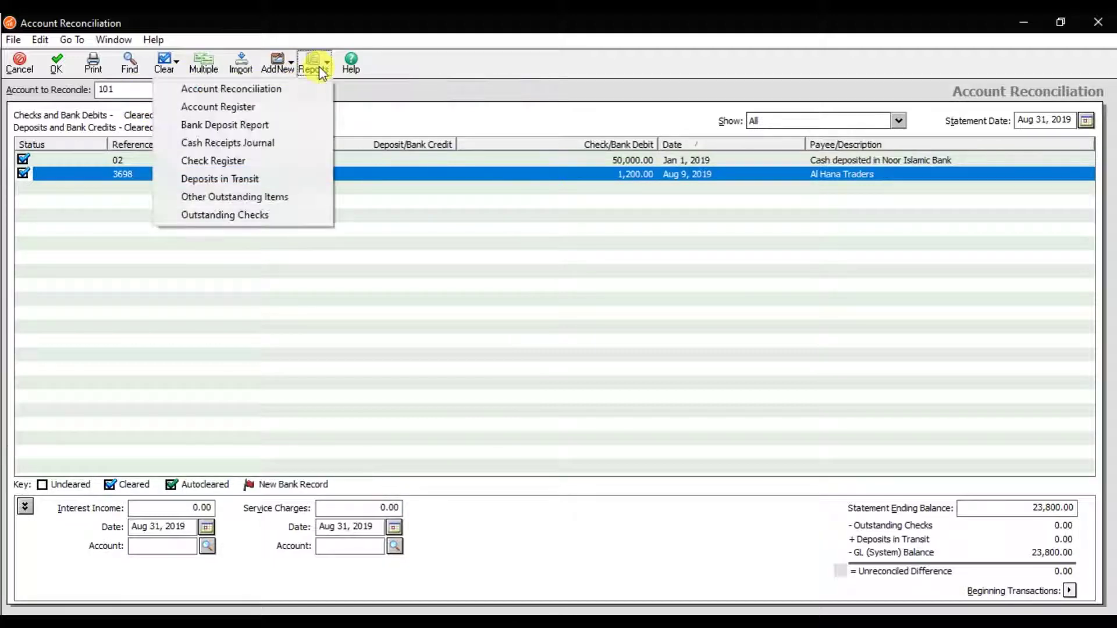
{"action": "left_click", "coordinate": [295, 89]}
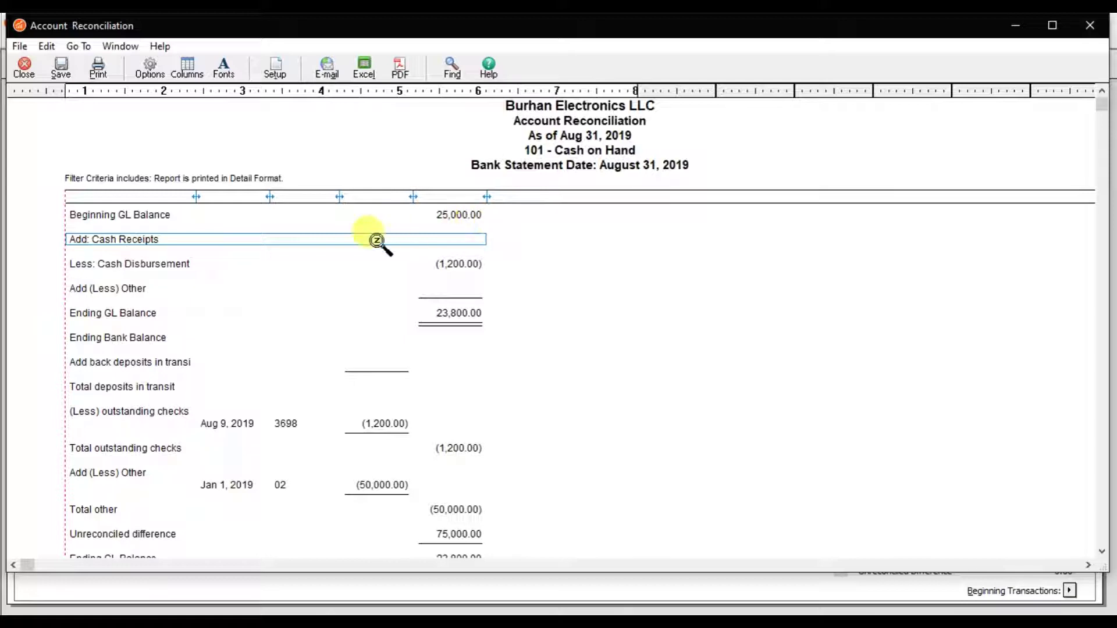
{"action": "left_click", "coordinate": [259, 267]}
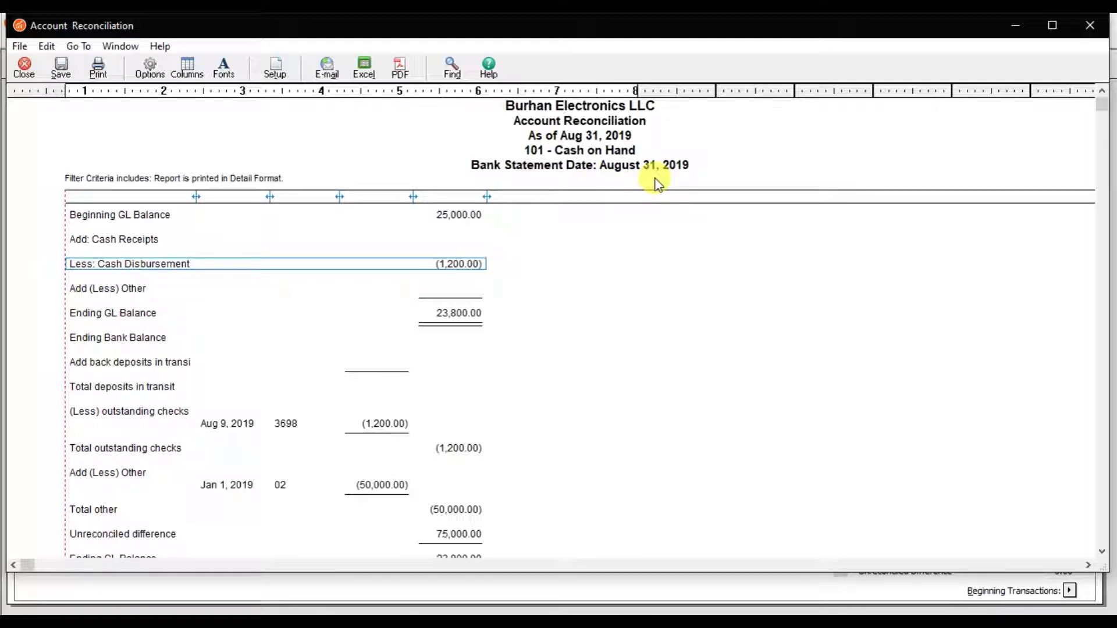
{"action": "scroll", "coordinate": [657, 182], "scroll_direction": "down", "scroll_amount": 5}
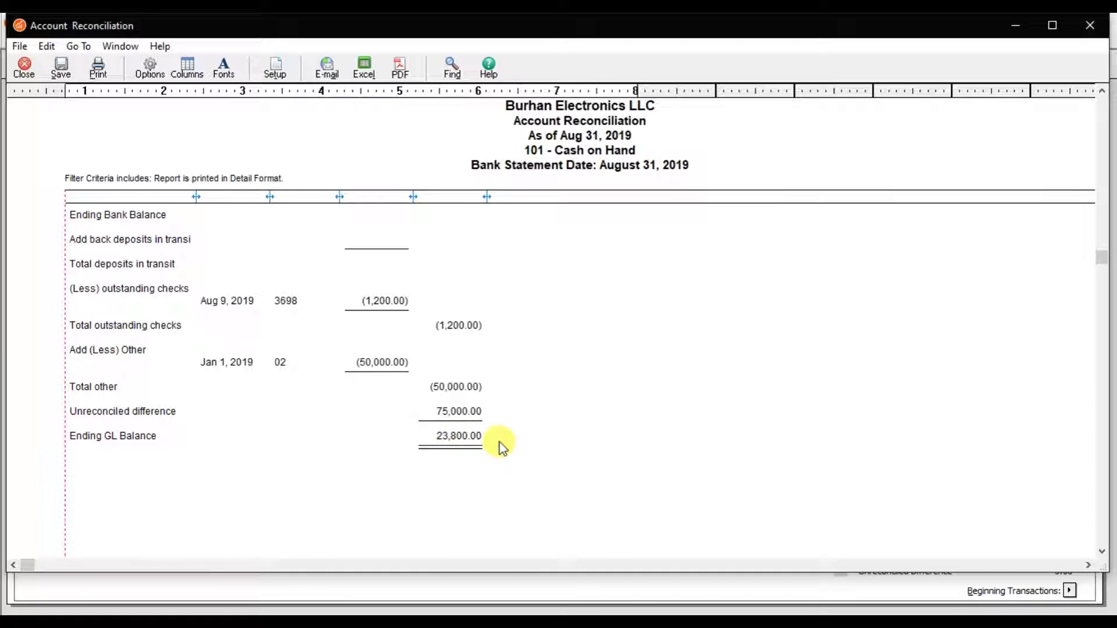
- Close the Account Reconciliation report and save the Cash on Hand reconciliation
{"action": "scroll", "coordinate": [502, 447], "scroll_direction": "up", "scroll_amount": 3}
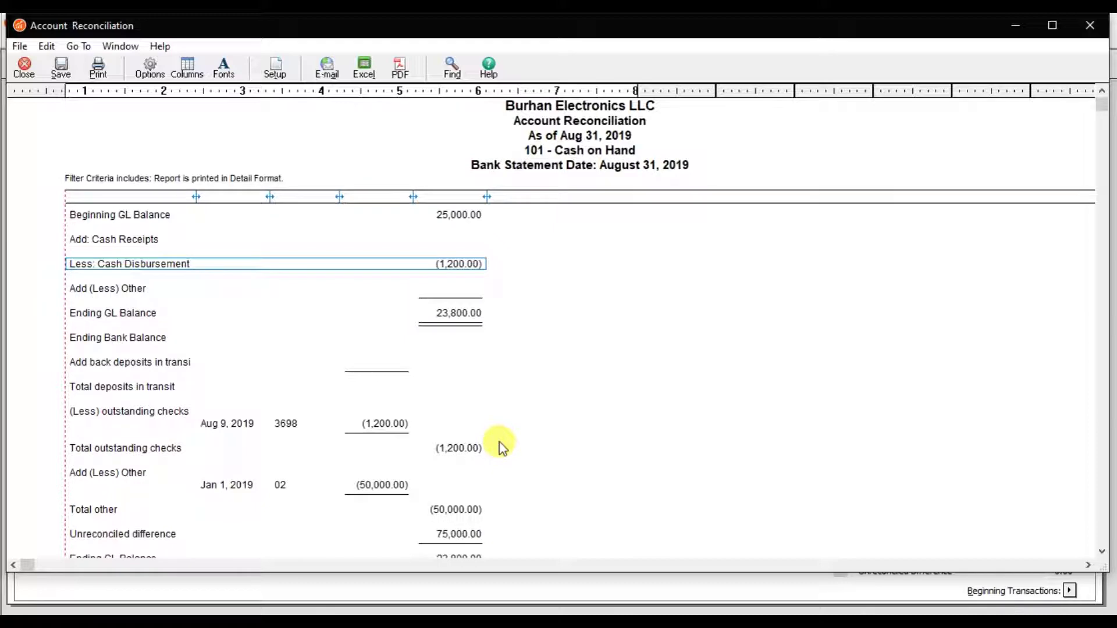
{"action": "left_click", "coordinate": [25, 73]}
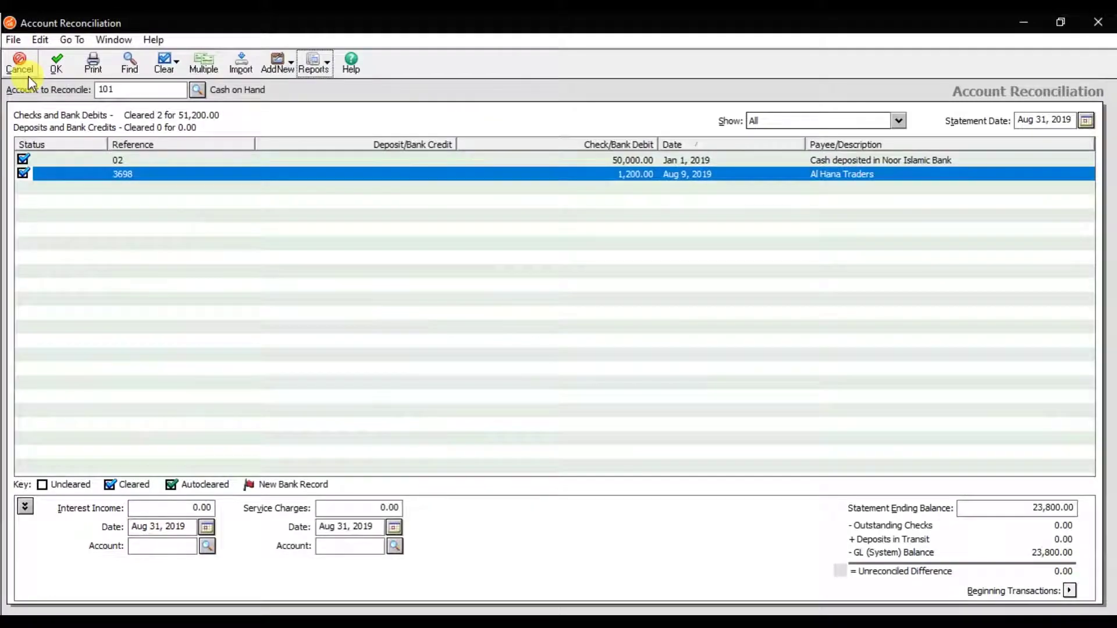
{"action": "left_click", "coordinate": [56, 65]}
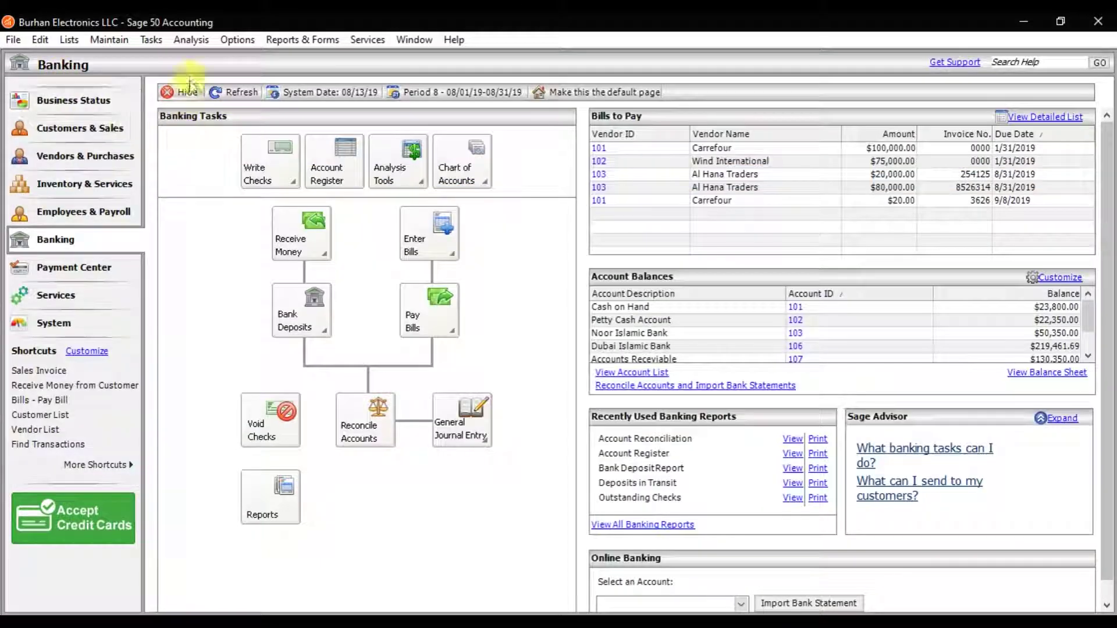
- Open a new account reconciliation and choose account 103, Noor Islamic Bank, as the account to reconcile
{"action": "left_click", "coordinate": [160, 40]}
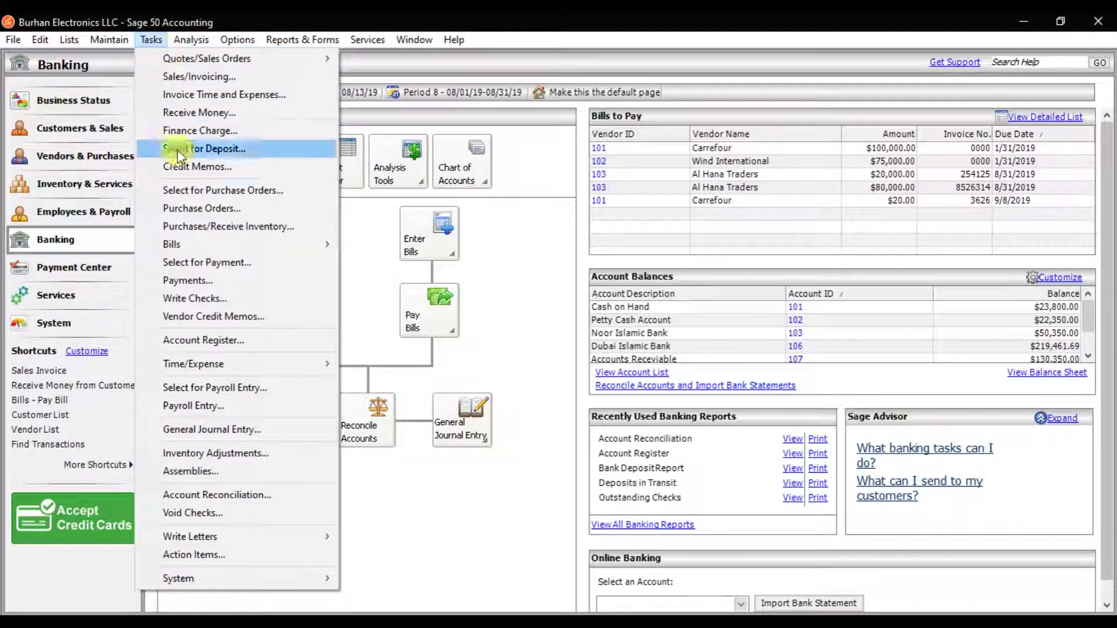
{"action": "left_click", "coordinate": [256, 498]}
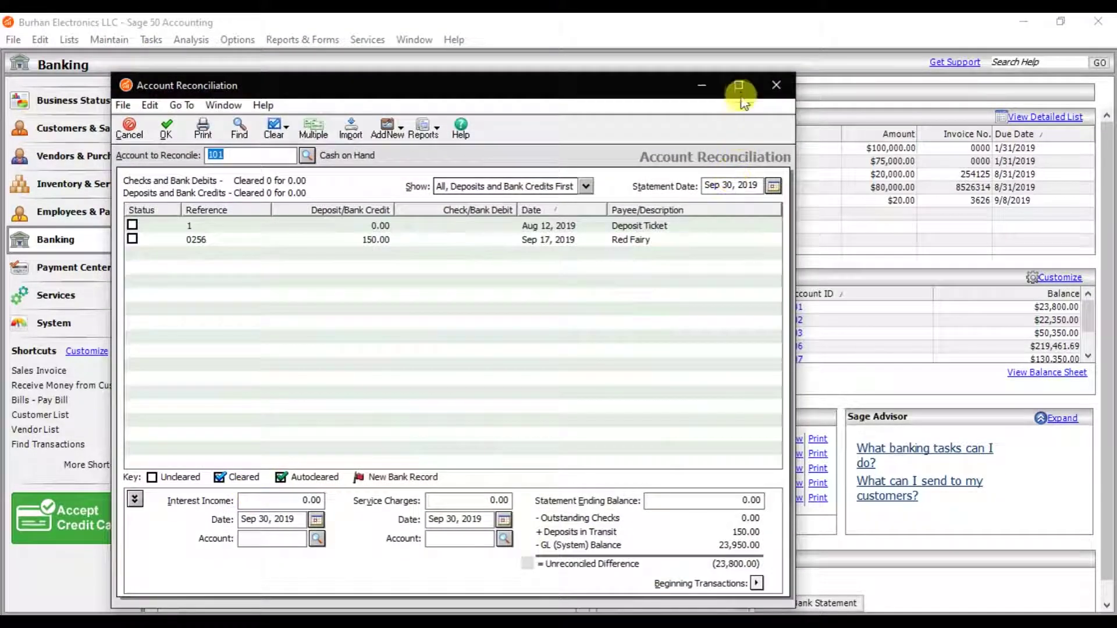
{"action": "left_click", "coordinate": [738, 87]}
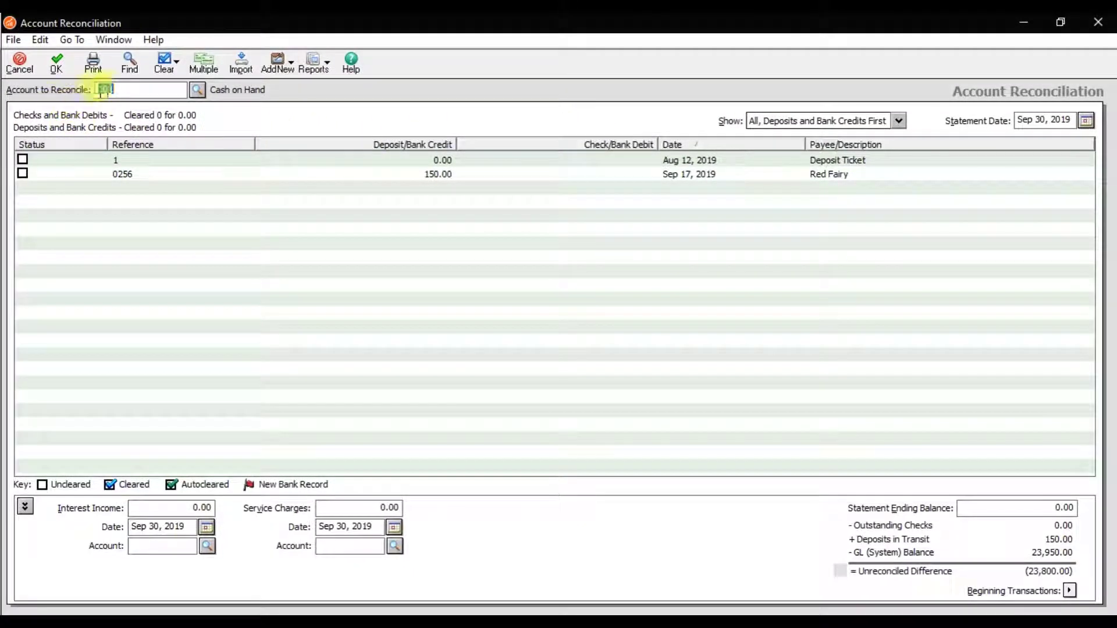
{"action": "left_click", "coordinate": [198, 90]}
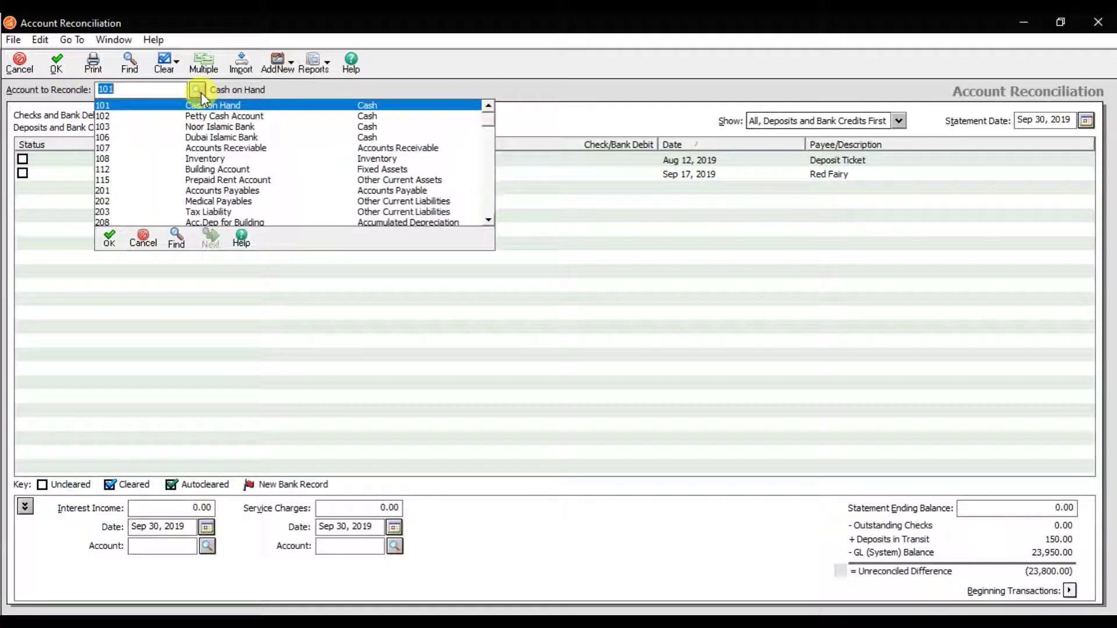
{"action": "double_click", "coordinate": [218, 126]}
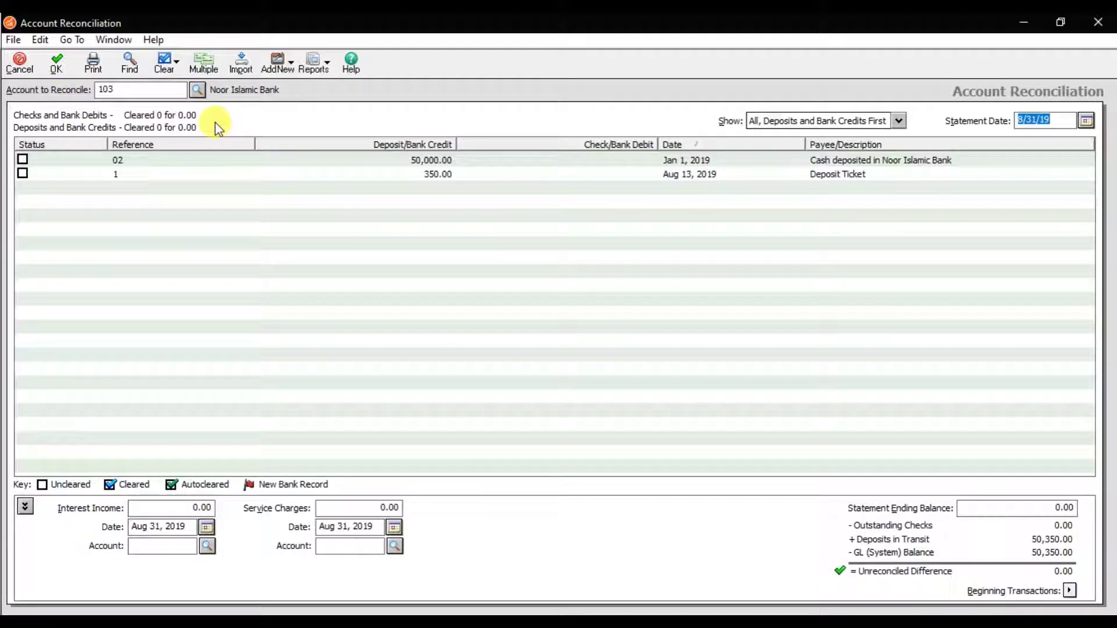
- Set the transaction list to show All and the statement date to Sep 30, 2019
{"action": "left_click", "coordinate": [756, 120]}
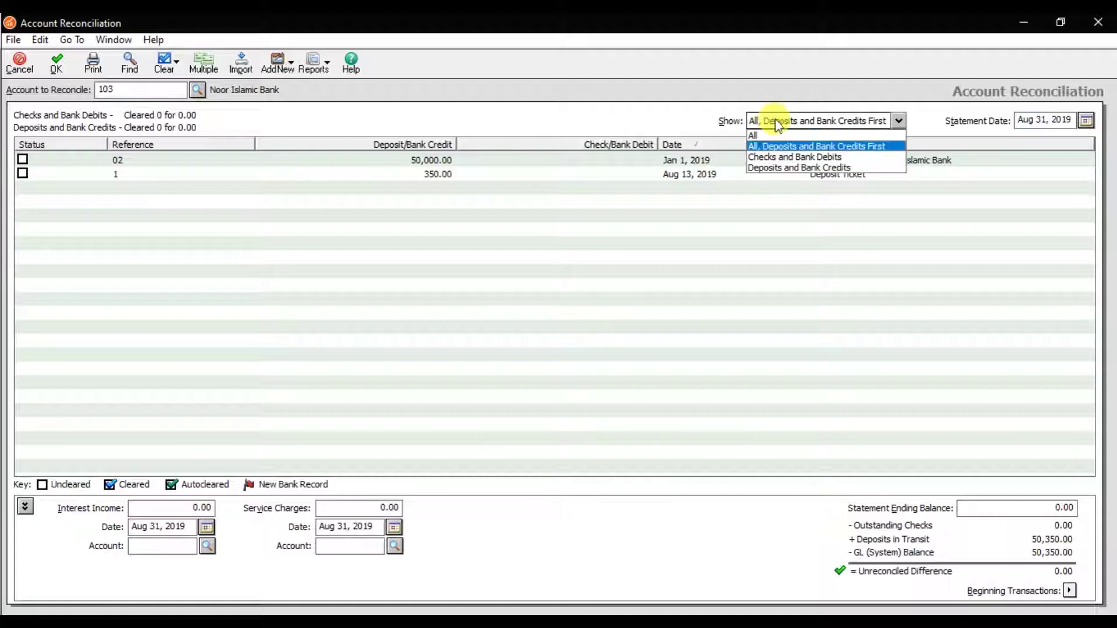
{"action": "left_click", "coordinate": [779, 136]}
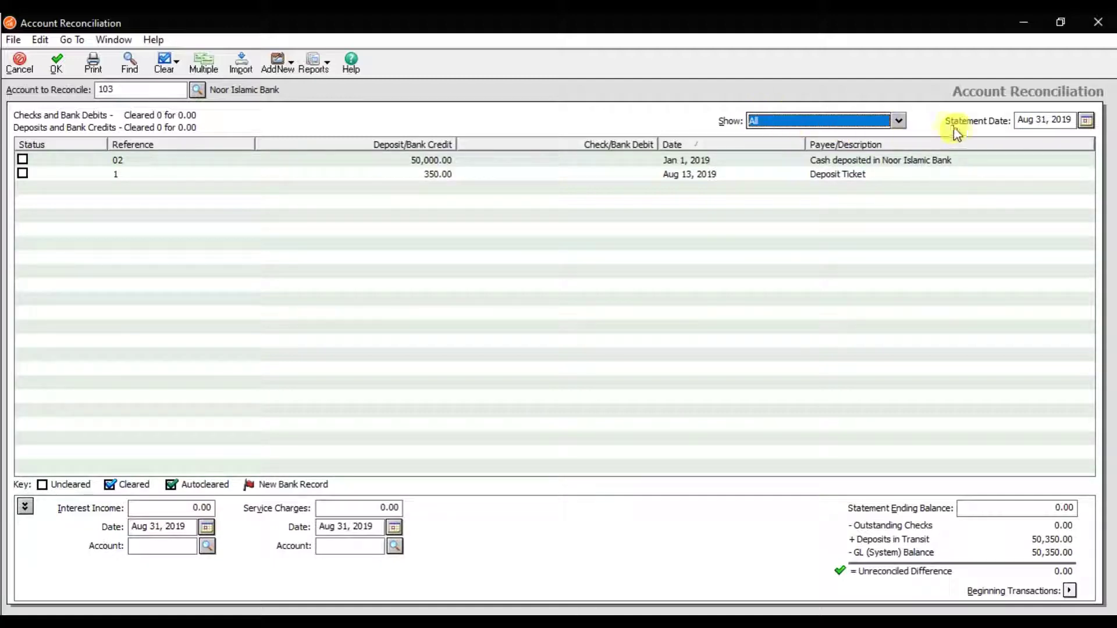
{"action": "left_click", "coordinate": [1086, 121]}
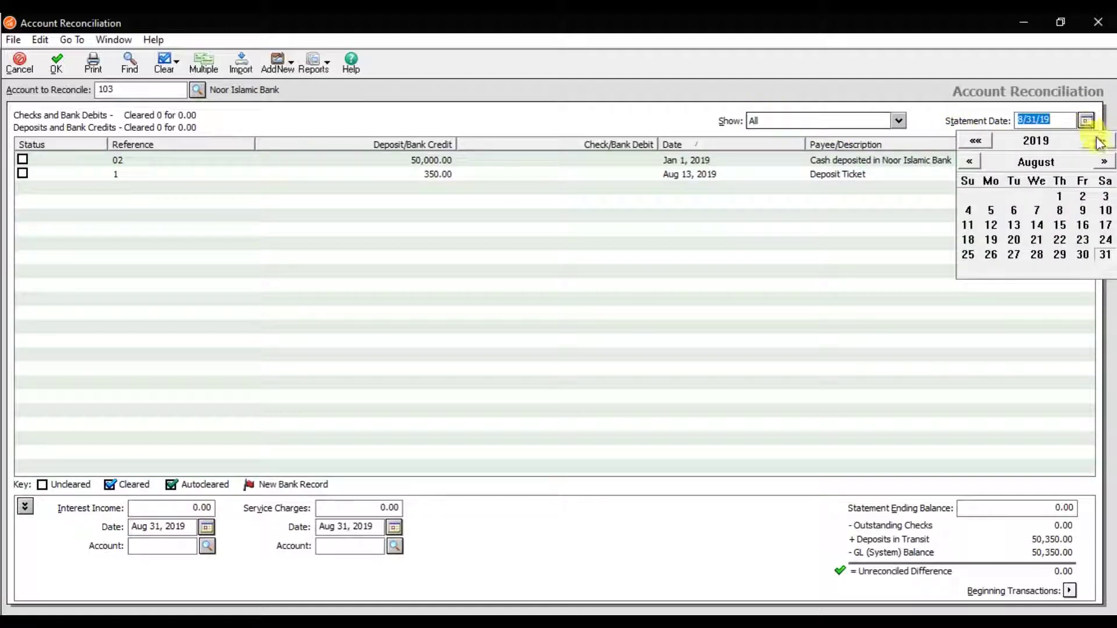
{"action": "left_click", "coordinate": [1103, 163]}
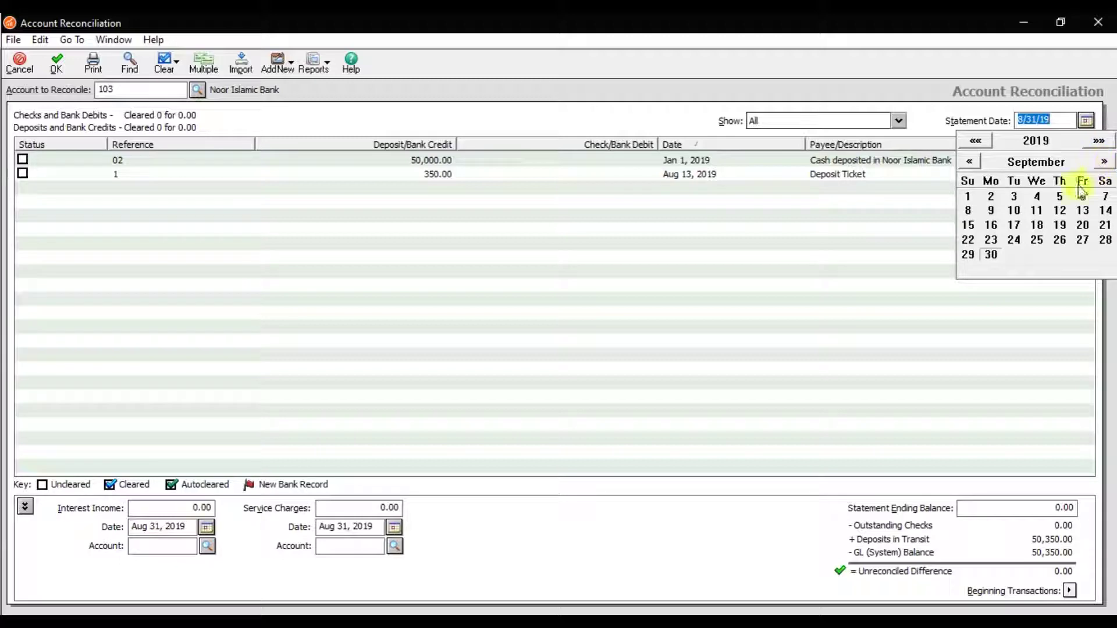
{"action": "left_click", "coordinate": [997, 257]}
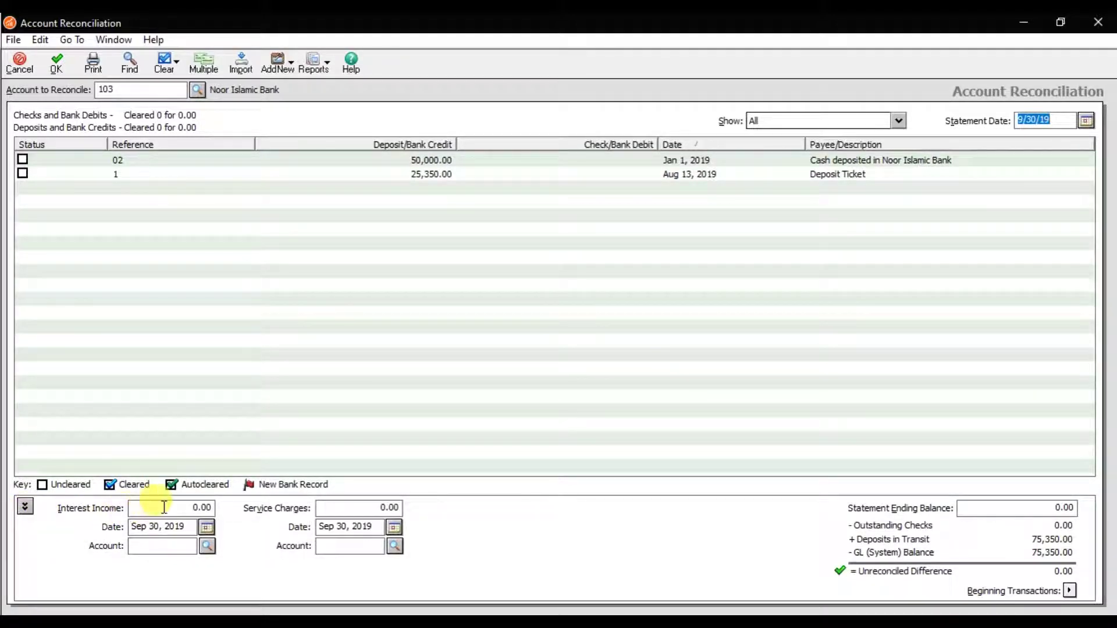
- Collapse the interest income and service charges details and enter a statement ending balance of 75,350.00
{"action": "left_click", "coordinate": [201, 507]}
{"action": "left_click", "coordinate": [366, 508]}
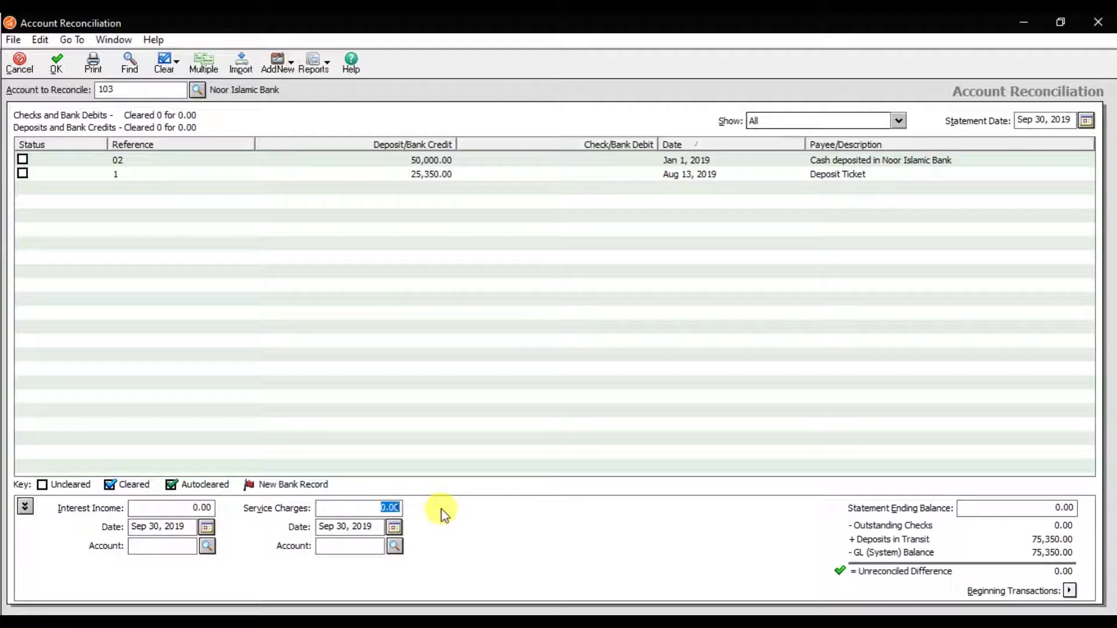
{"action": "left_click", "coordinate": [25, 506]}
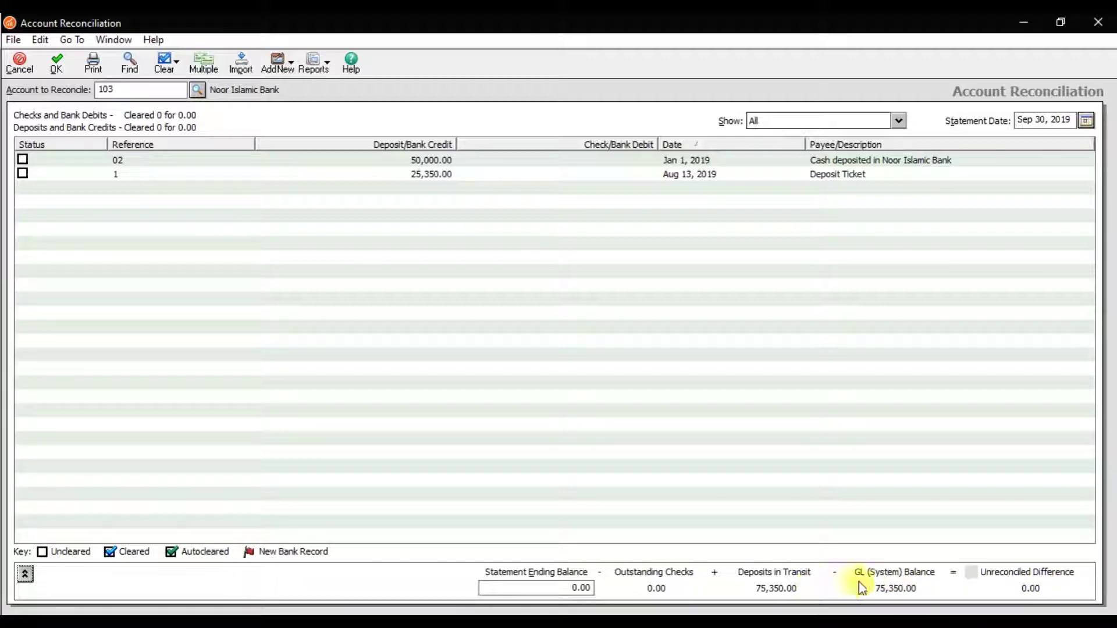
{"action": "left_click", "coordinate": [562, 588]}
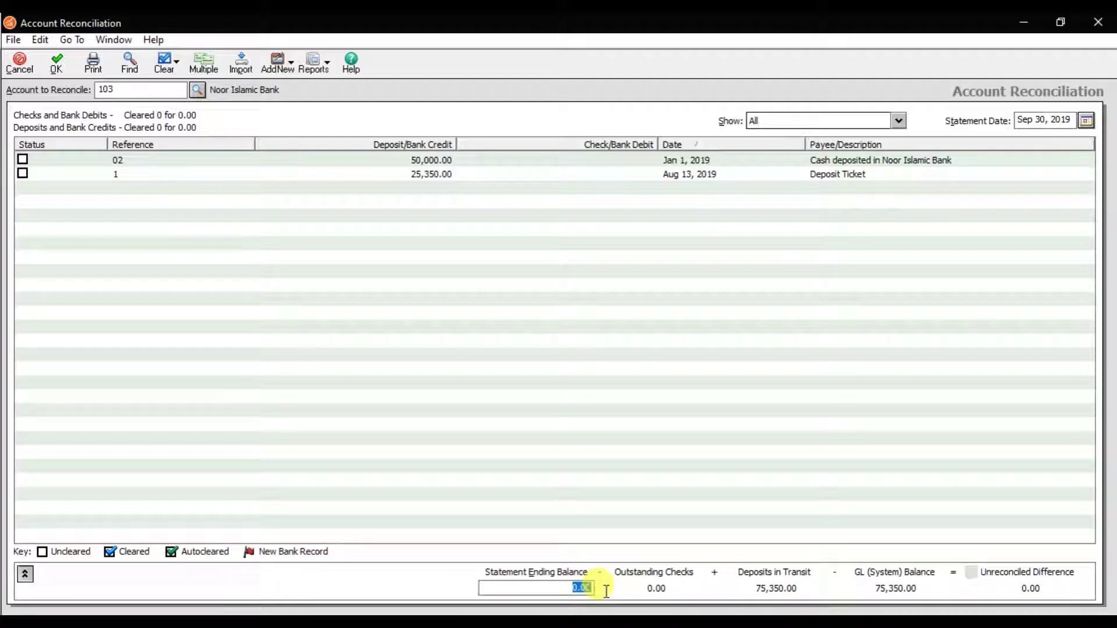
{"action": "type", "text": "75350"}
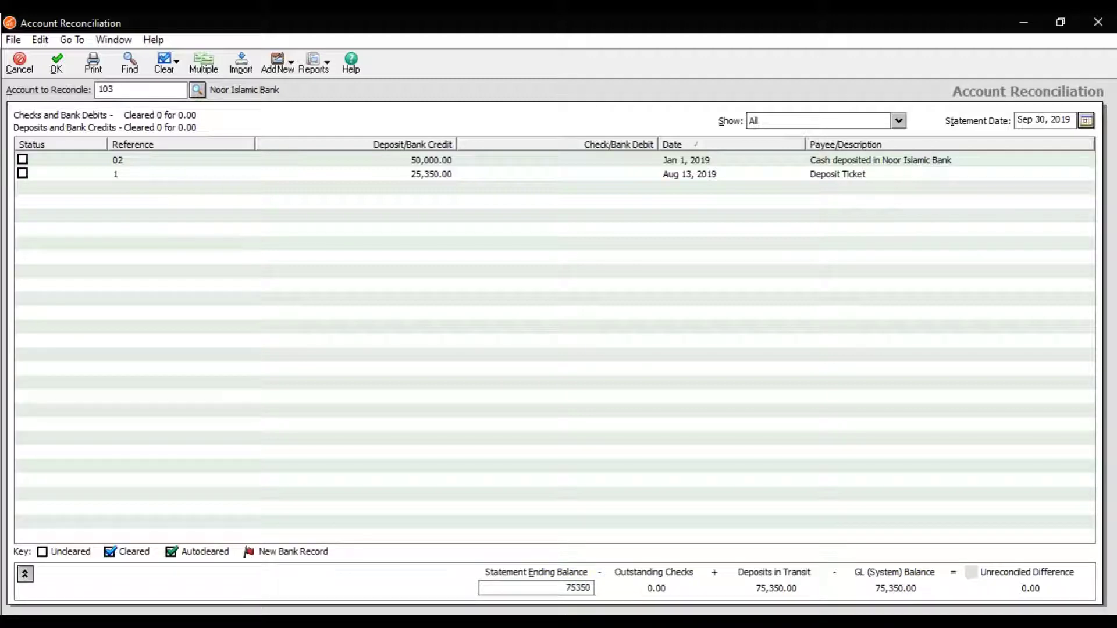
{"action": "key", "text": "Tab"}
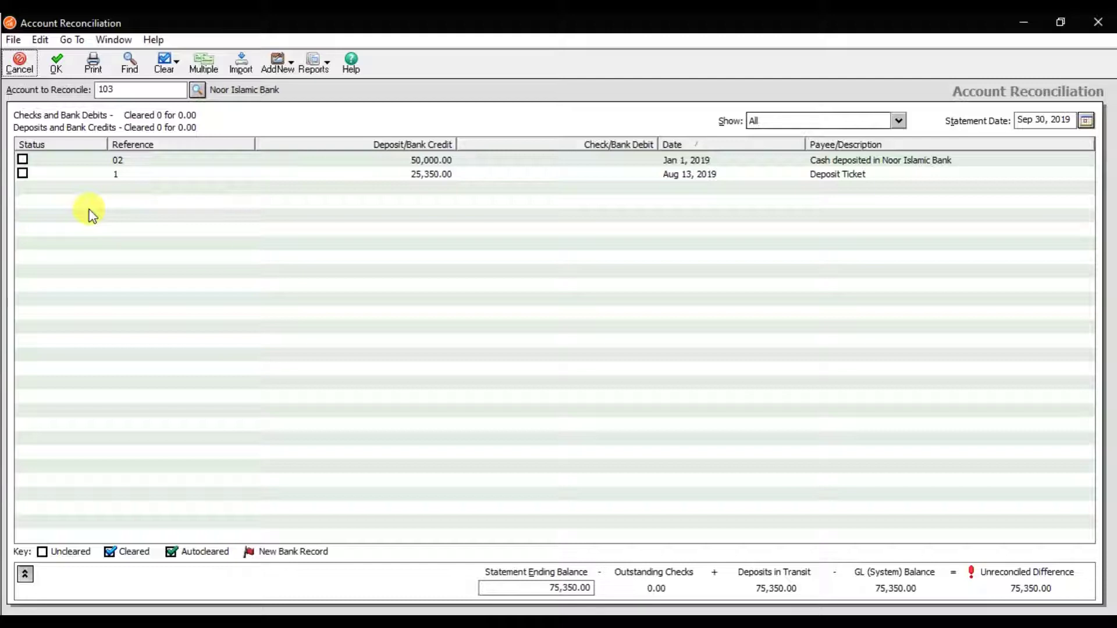
- Mark transactions 02 and 1 as cleared and save the Noor Islamic Bank reconciliation
{"action": "left_click", "coordinate": [23, 160]}
{"action": "left_click", "coordinate": [24, 174]}
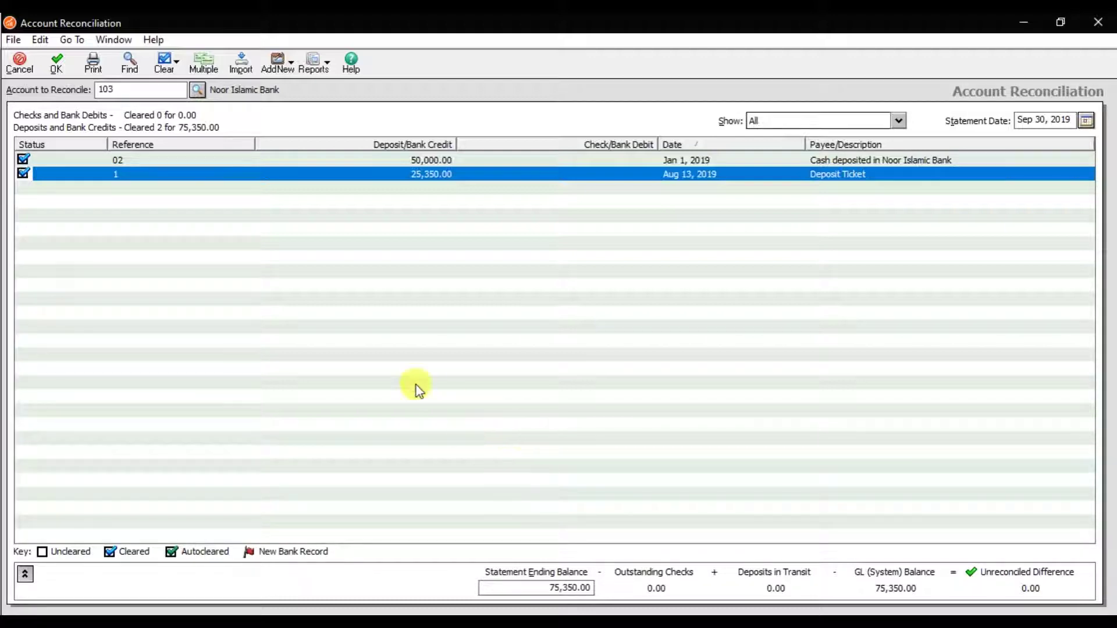
{"action": "left_click", "coordinate": [54, 67]}
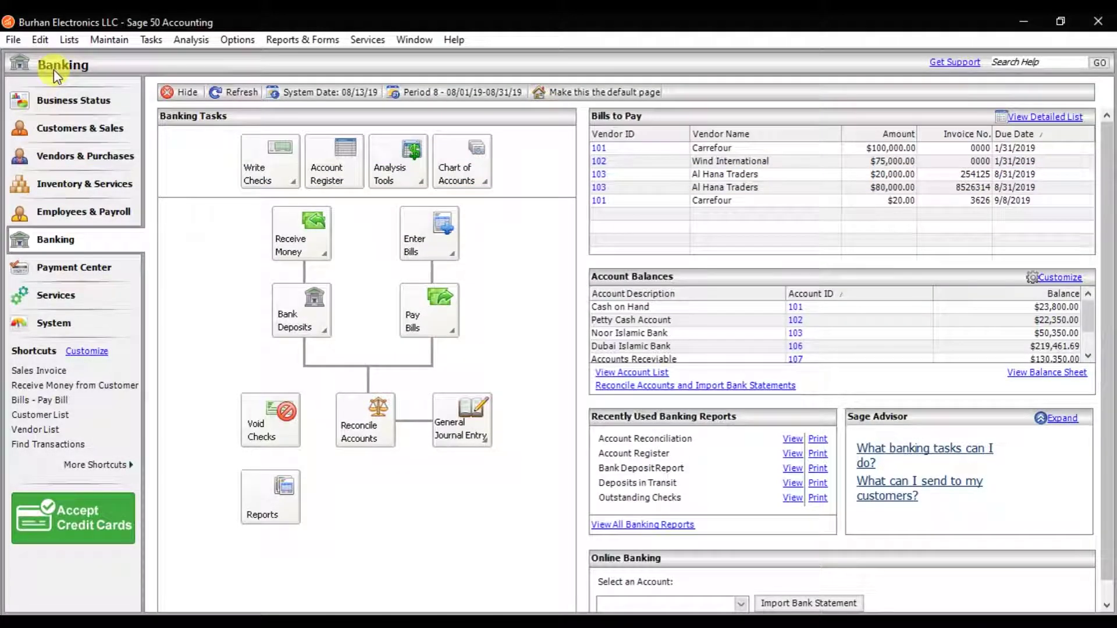